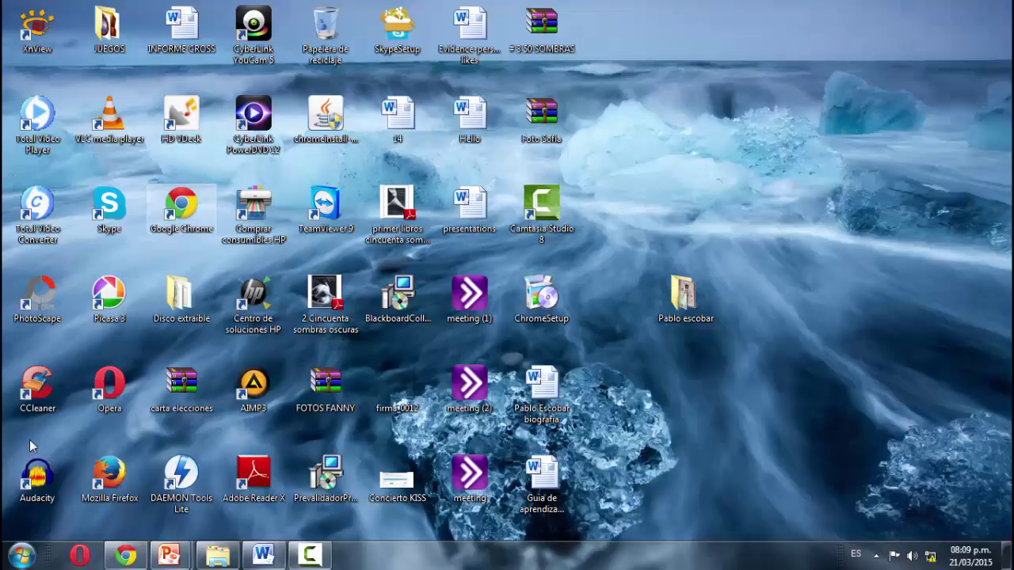
# Open Devices and Printers from the Control Panel and select the HP Officejet 4400 K410
pyautogui.click(21, 557)
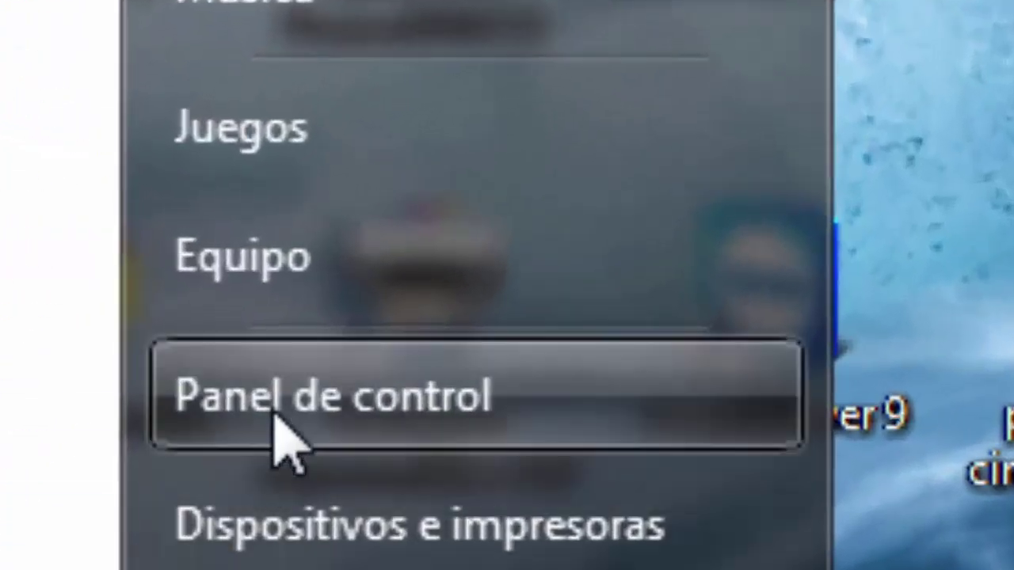
pyautogui.click(275, 420)
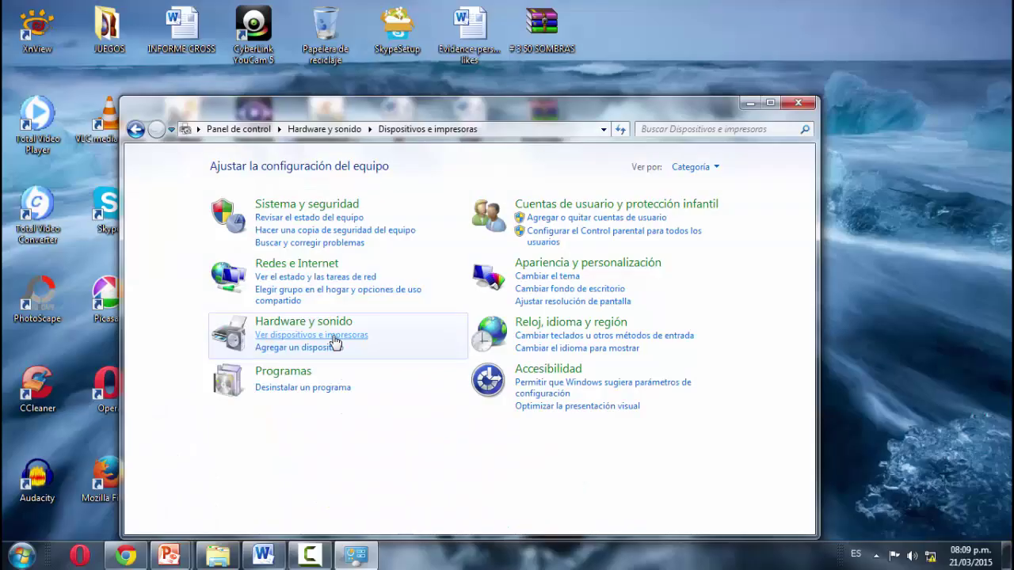
pyautogui.click(335, 341)
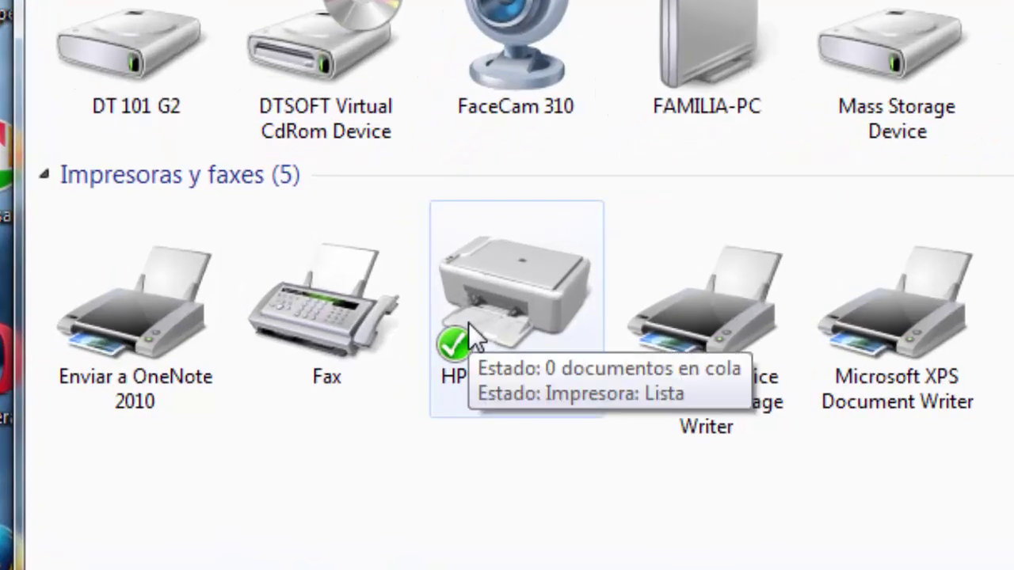
pyautogui.click(469, 322)
# Start a new scan on the HP Officejet, keeping the Photo profile, flatbed source and JPG file type
pyautogui.rightClick(469, 323)
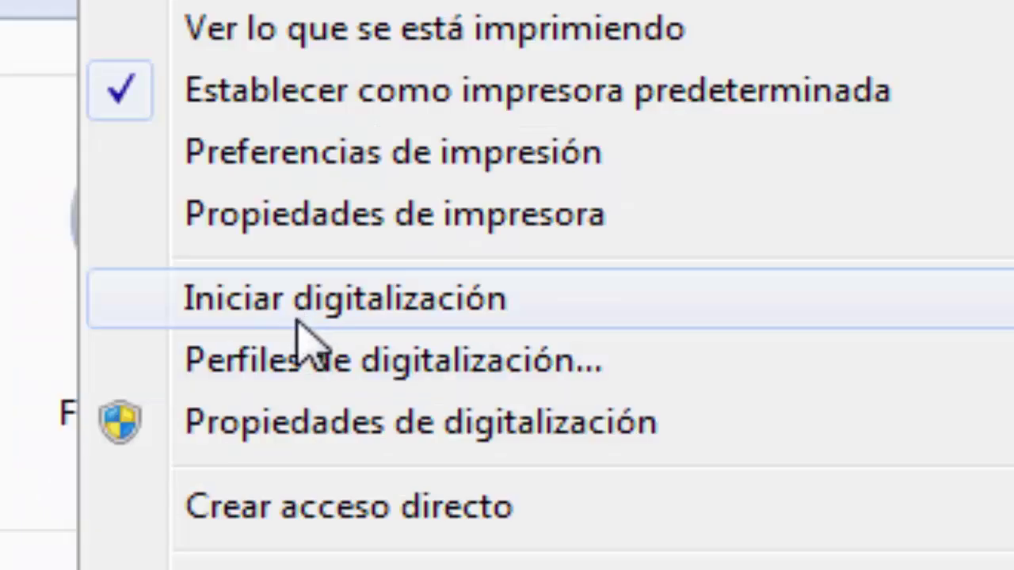
pyautogui.click(375, 246)
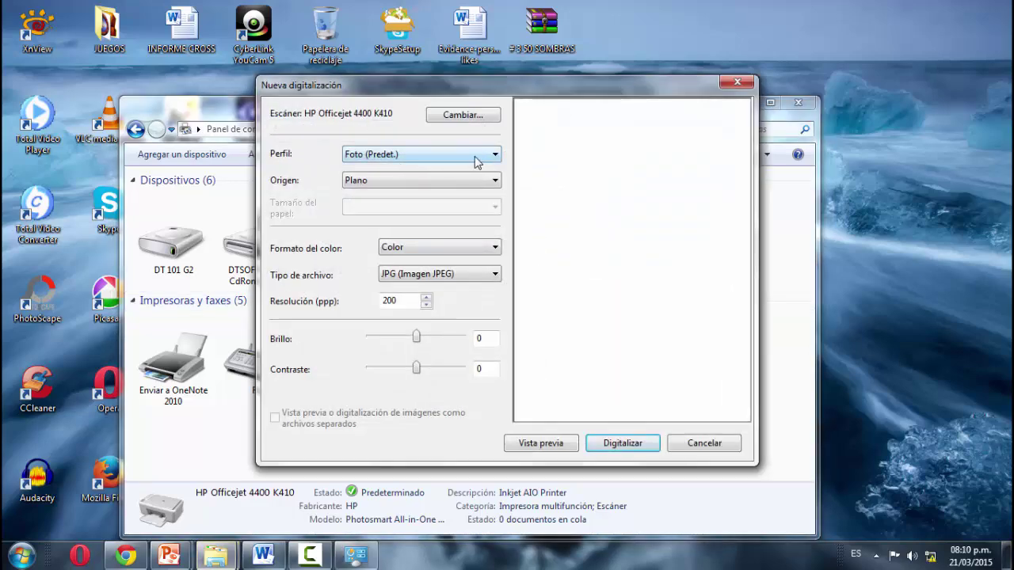
pyautogui.click(478, 156)
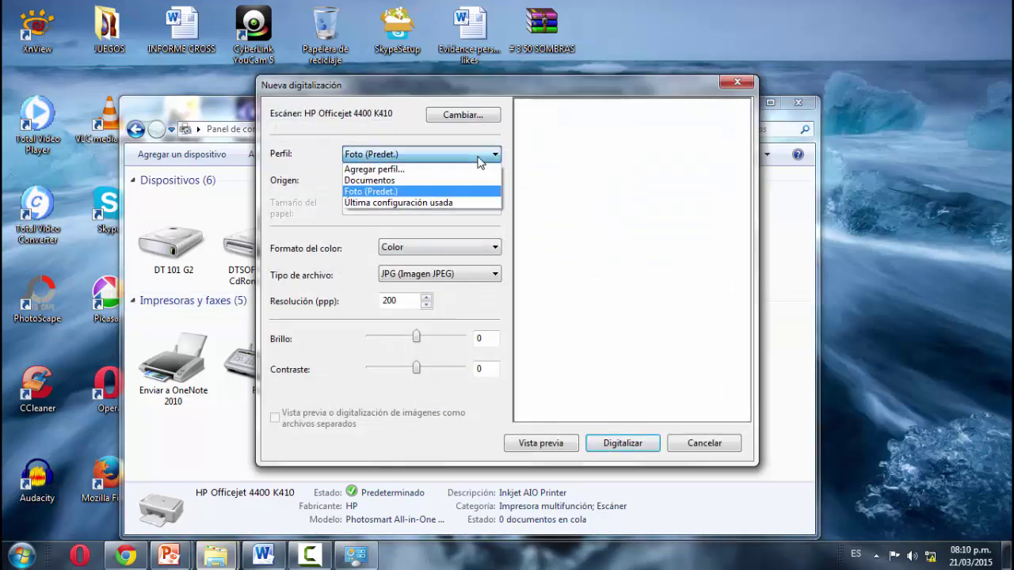
pyautogui.click(366, 229)
pyautogui.click(451, 183)
pyautogui.click(354, 228)
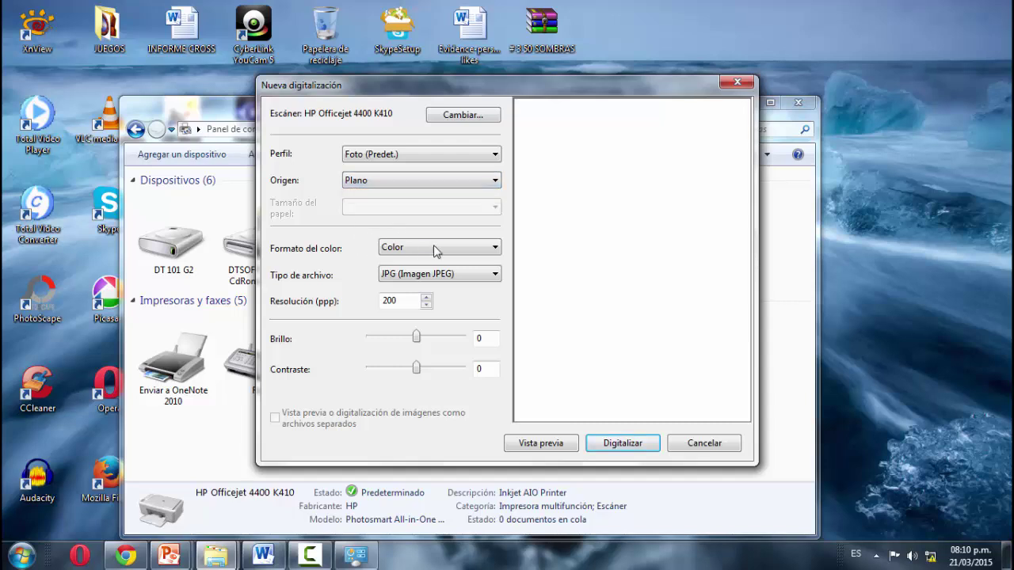
pyautogui.click(442, 249)
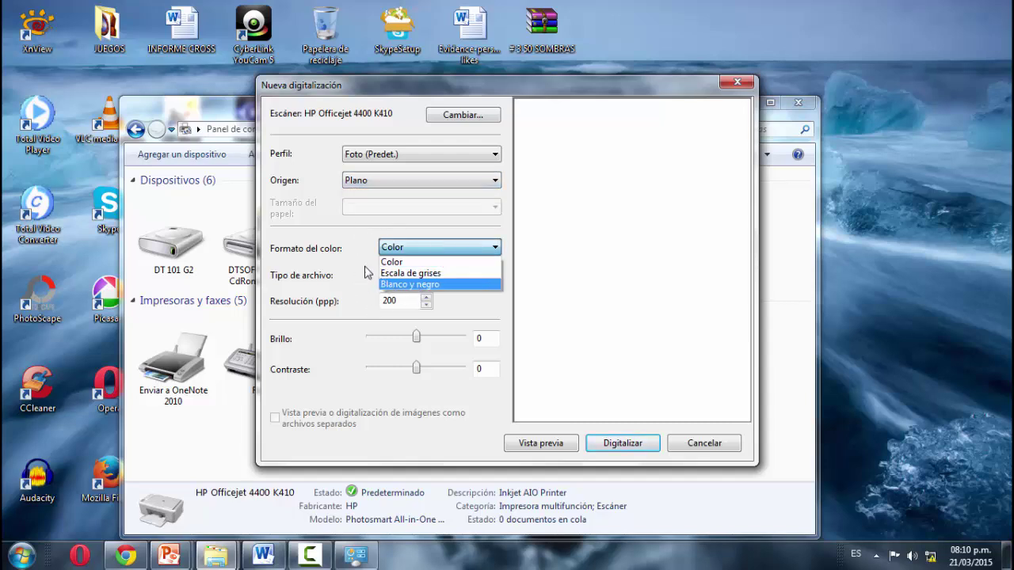
pyautogui.click(366, 271)
pyautogui.click(440, 275)
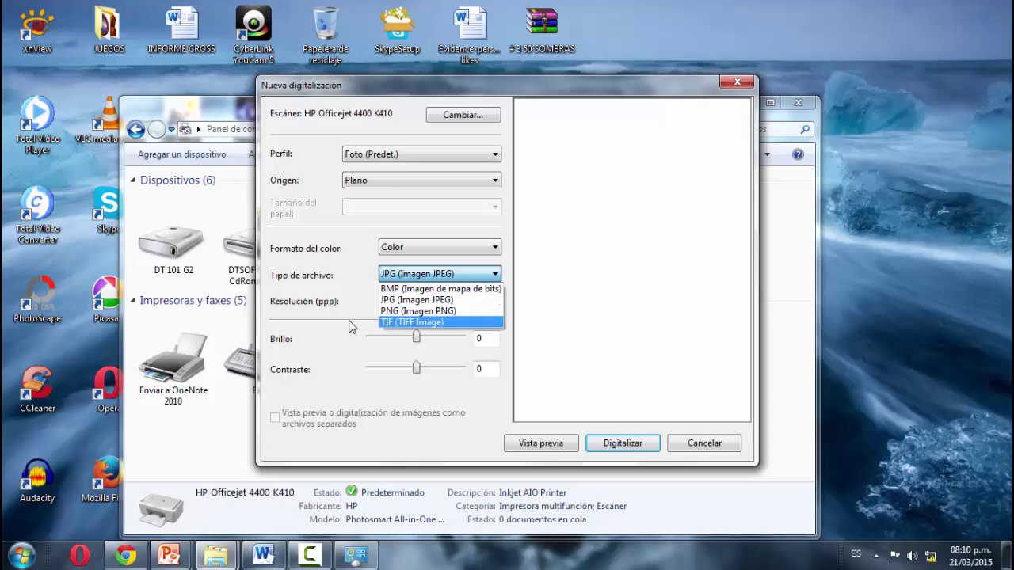
pyautogui.click(354, 323)
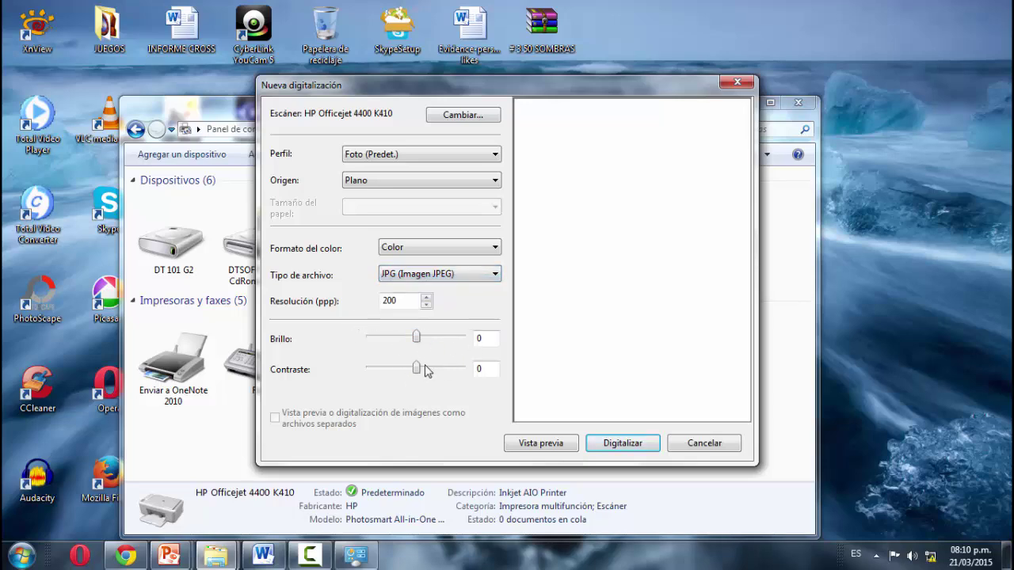
# Set the scan's colour format to black and white
pyautogui.click(460, 252)
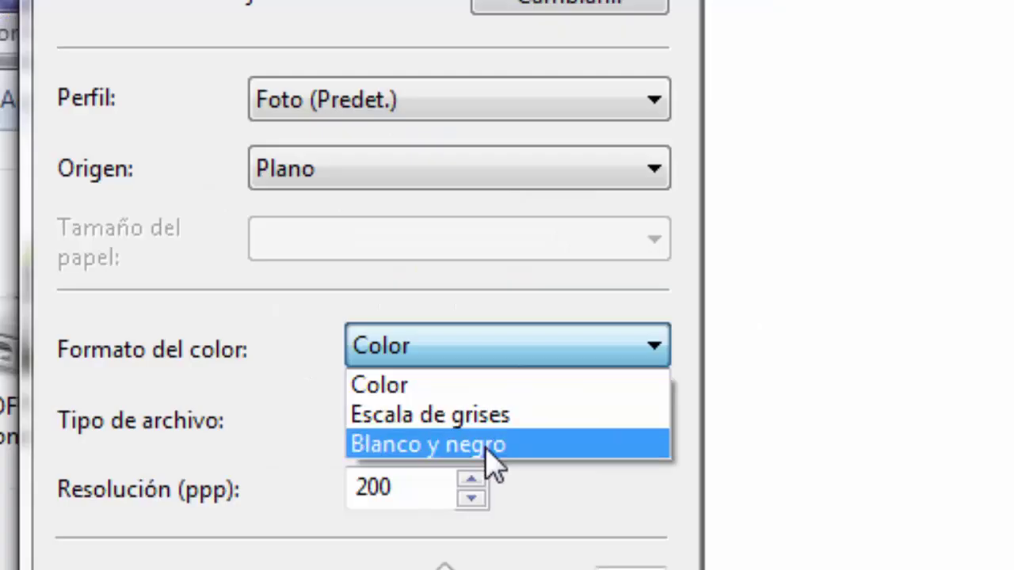
pyautogui.click(431, 282)
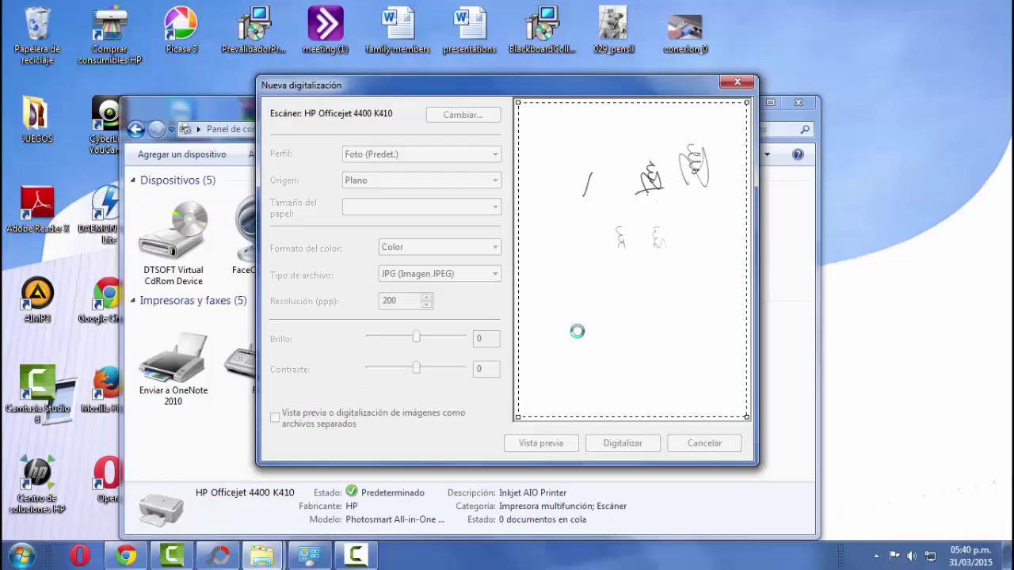
pyautogui.click(439, 247)
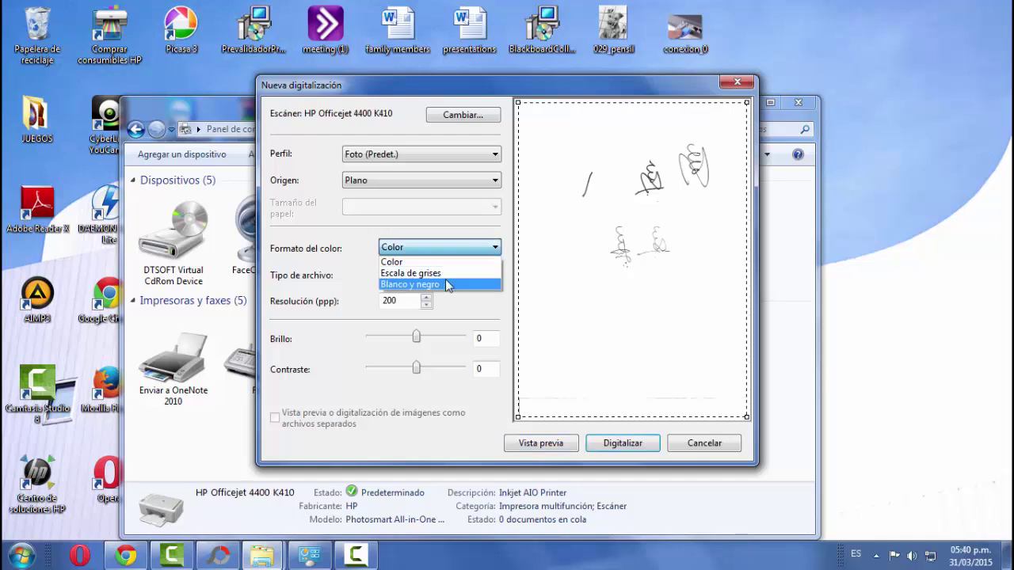
pyautogui.click(420, 274)
pyautogui.click(555, 443)
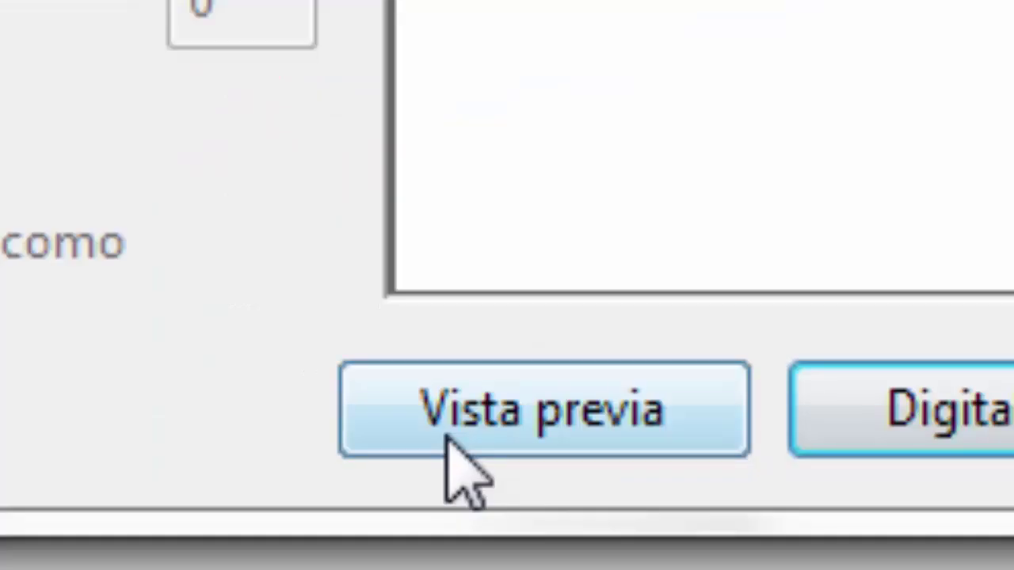
# Preview the page, crop the scan area tightly around the handwritten signatures, and scan it
pyautogui.click(470, 424)
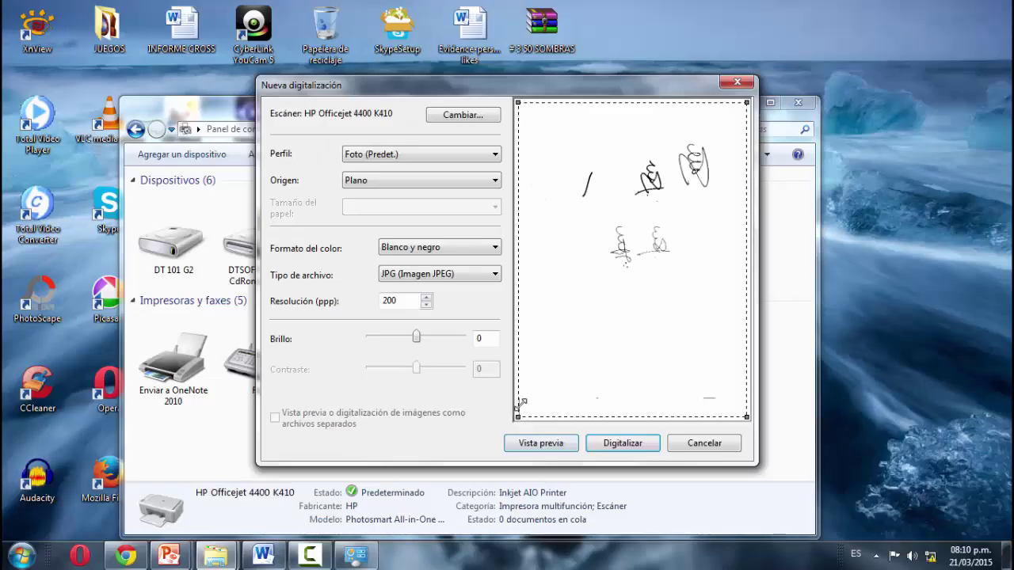
pyautogui.moveTo(347, 516); pyautogui.dragTo(400, 315)
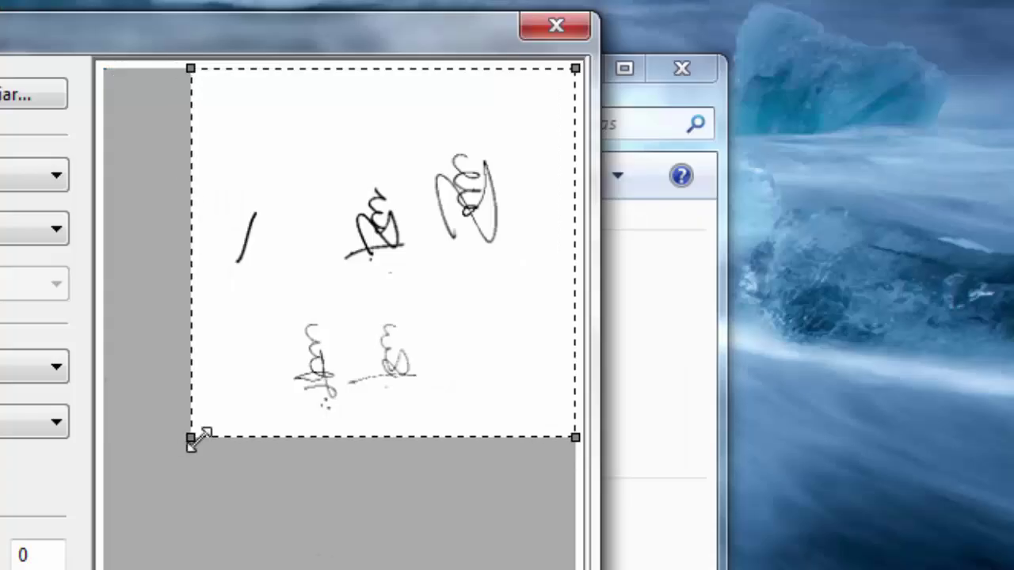
pyautogui.moveTo(178, 438); pyautogui.dragTo(574, 274)
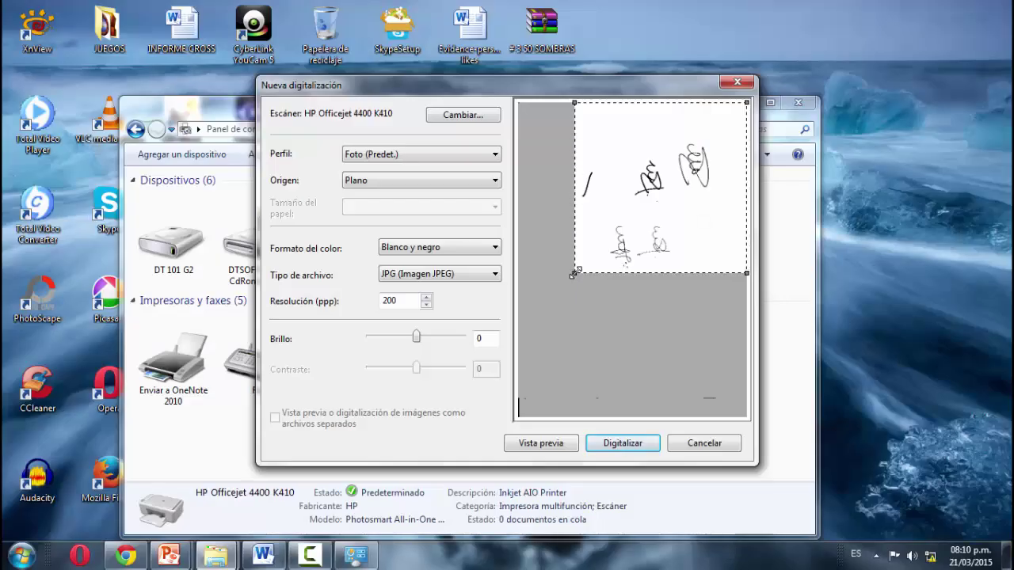
pyautogui.moveTo(746, 273); pyautogui.dragTo(724, 273)
pyautogui.moveTo(575, 103); pyautogui.dragTo(576, 136)
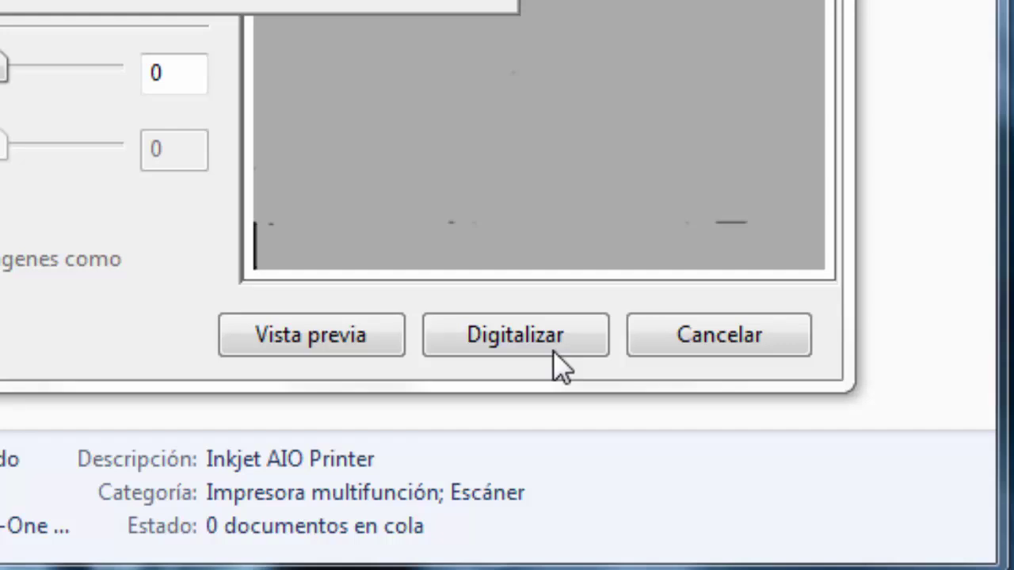
pyautogui.click(553, 351)
pyautogui.write('firma')
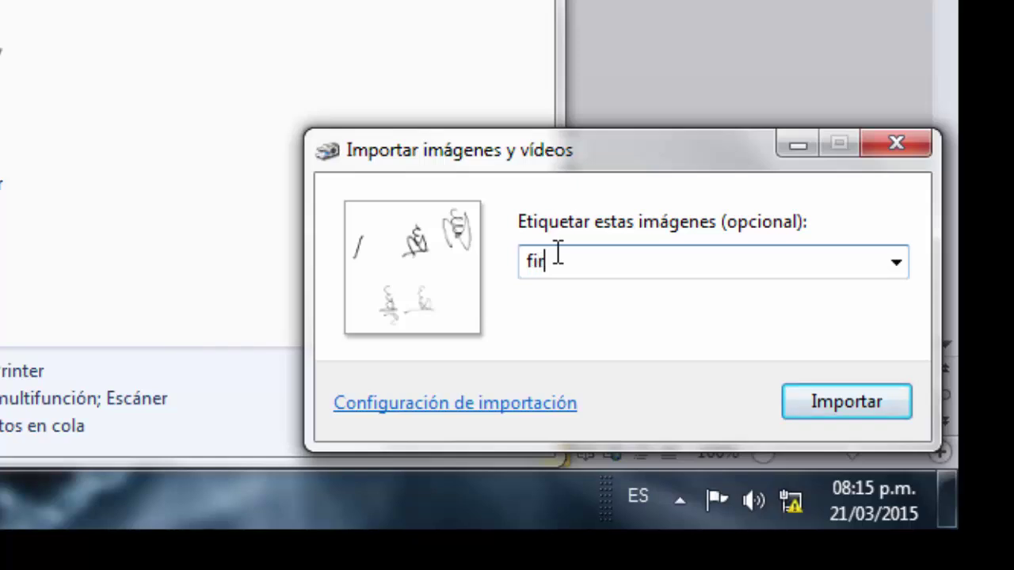
# Import the scan tagged 'firma' and select the resulting firma 001 image
pyautogui.click(830, 418)
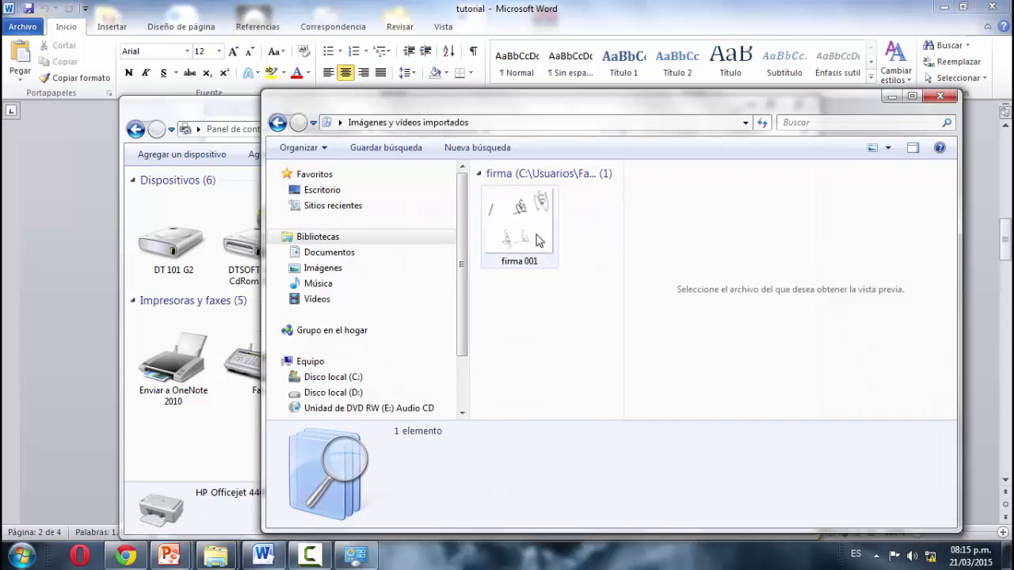
pyautogui.click(538, 241)
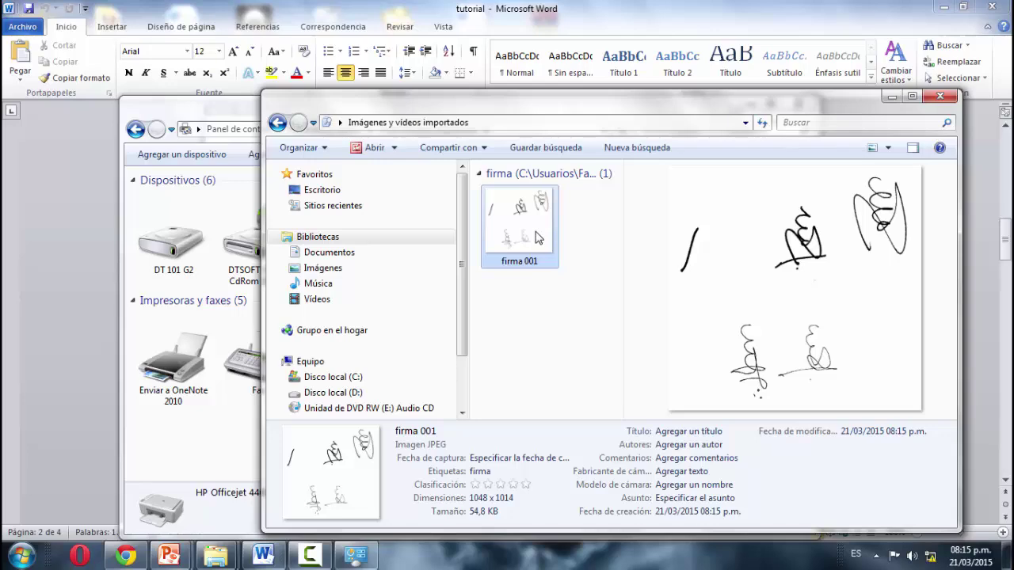
# Open firma 001 in Microsoft Office Picture Manager and enlarge the view
pyautogui.rightClick(514, 237)
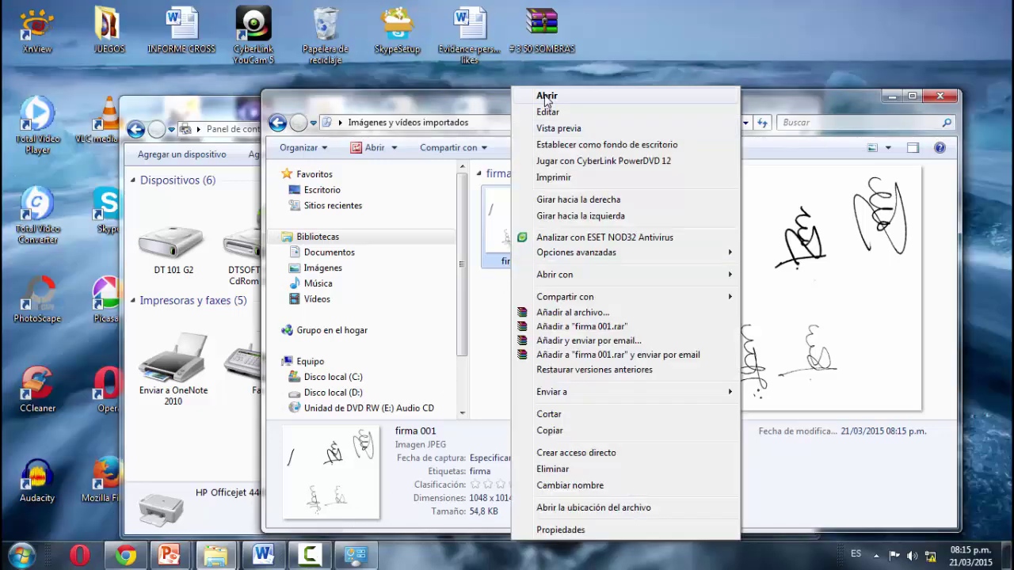
pyautogui.click(547, 97)
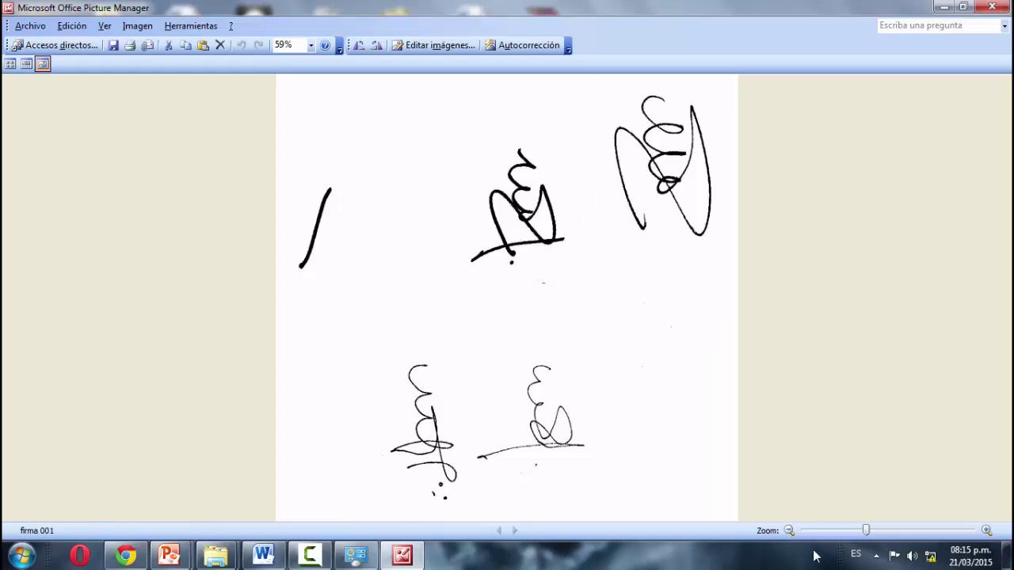
pyautogui.moveTo(865, 531); pyautogui.dragTo(863, 533)
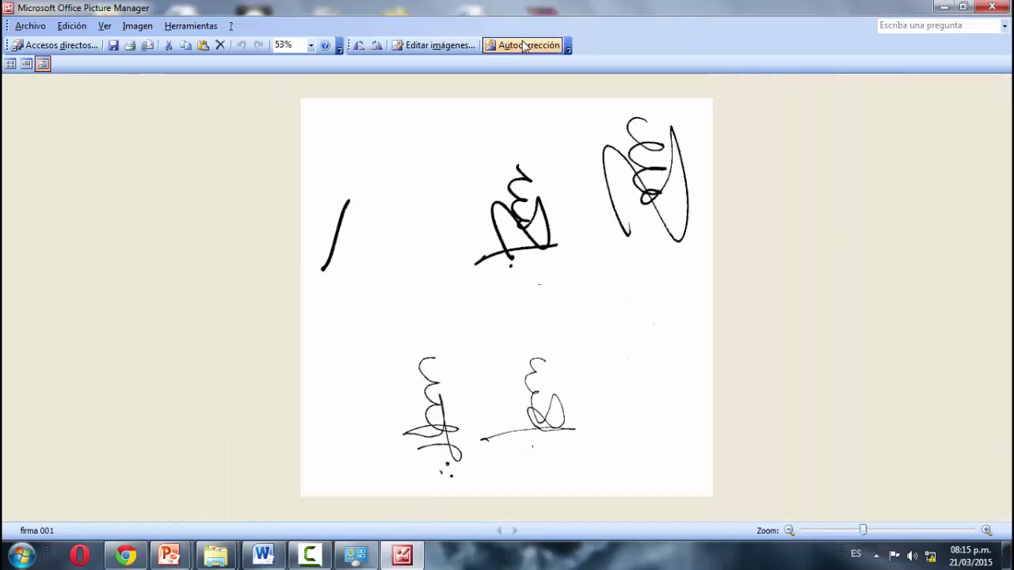
# Raise the signature image's contrast to 55 under Brightness and Contrast, then save it
pyautogui.click(443, 45)
pyautogui.click(917, 233)
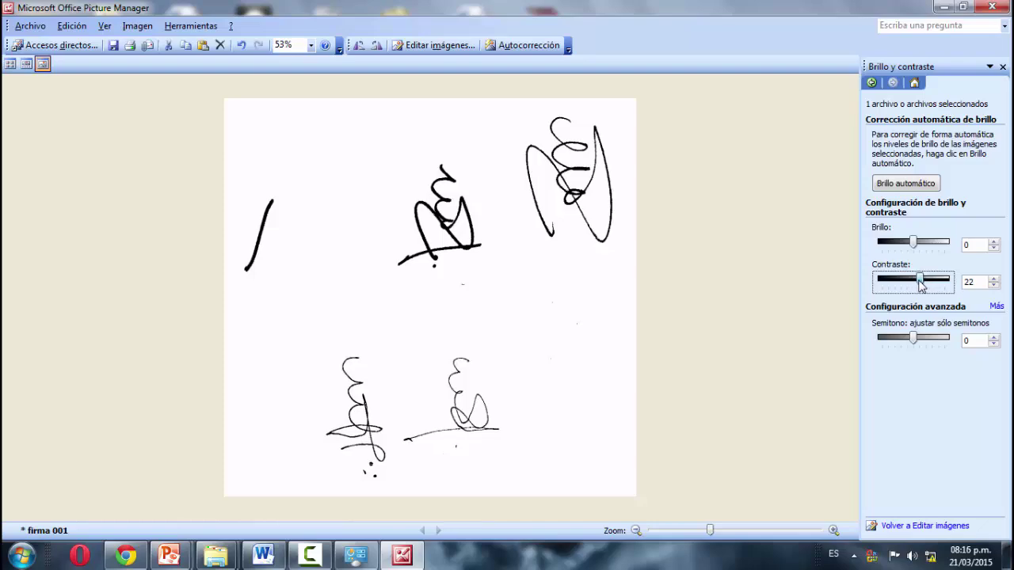
pyautogui.moveTo(920, 280); pyautogui.dragTo(915, 280)
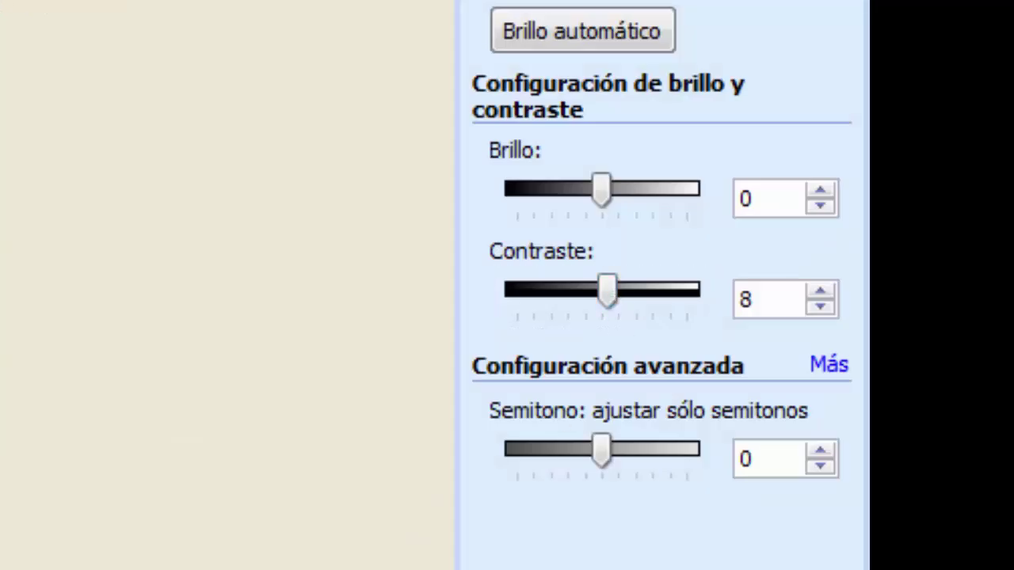
pyautogui.moveTo(606, 293); pyautogui.dragTo(651, 297)
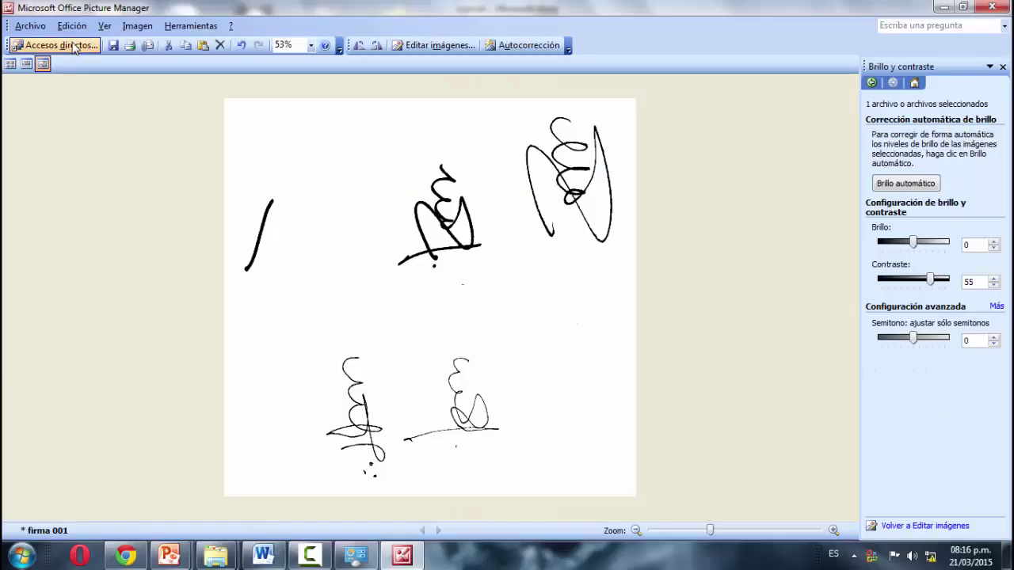
pyautogui.click(113, 45)
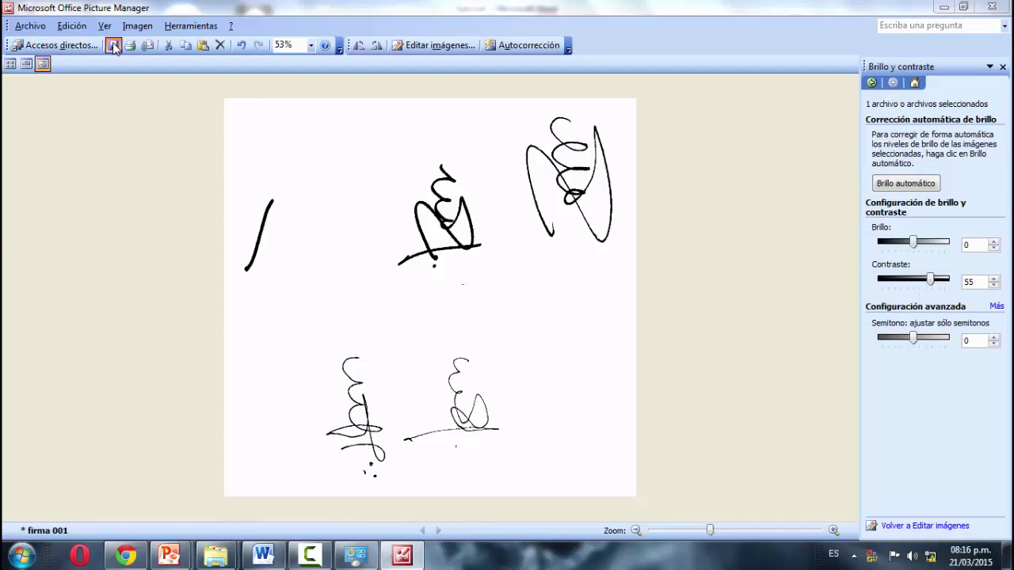
pyautogui.click(114, 45)
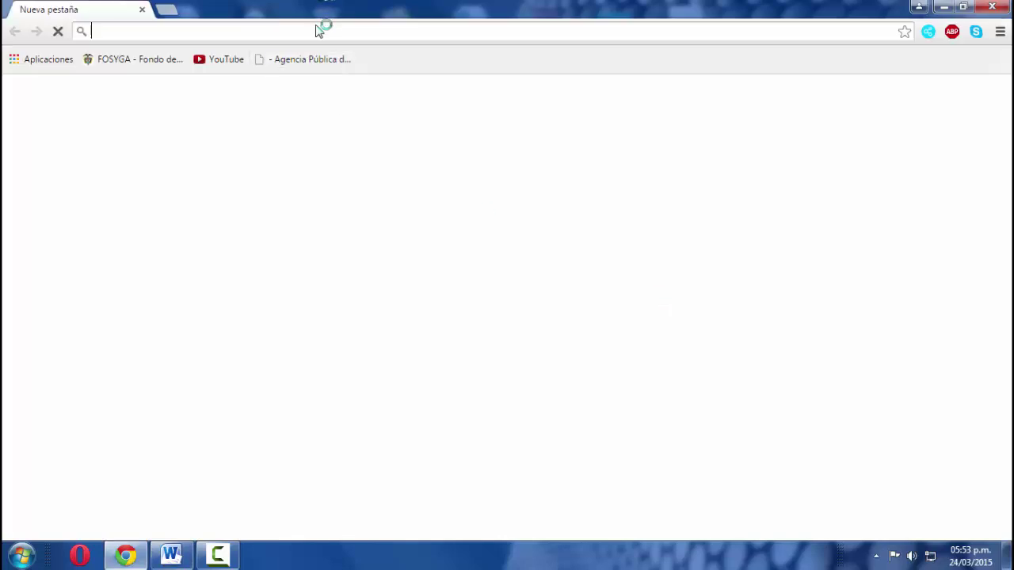
pyautogui.write('www')
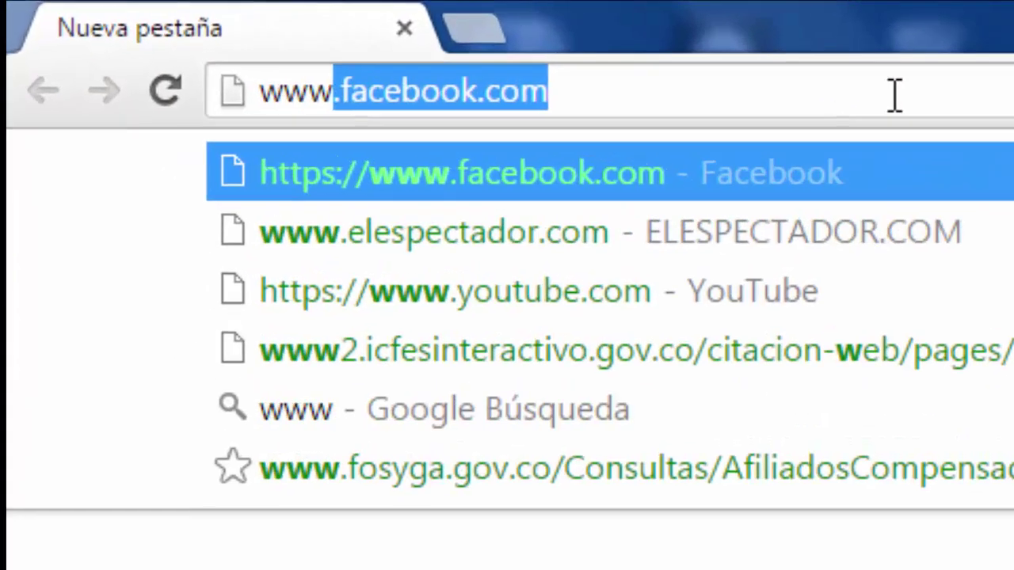
pyautogui.write('.vecto')
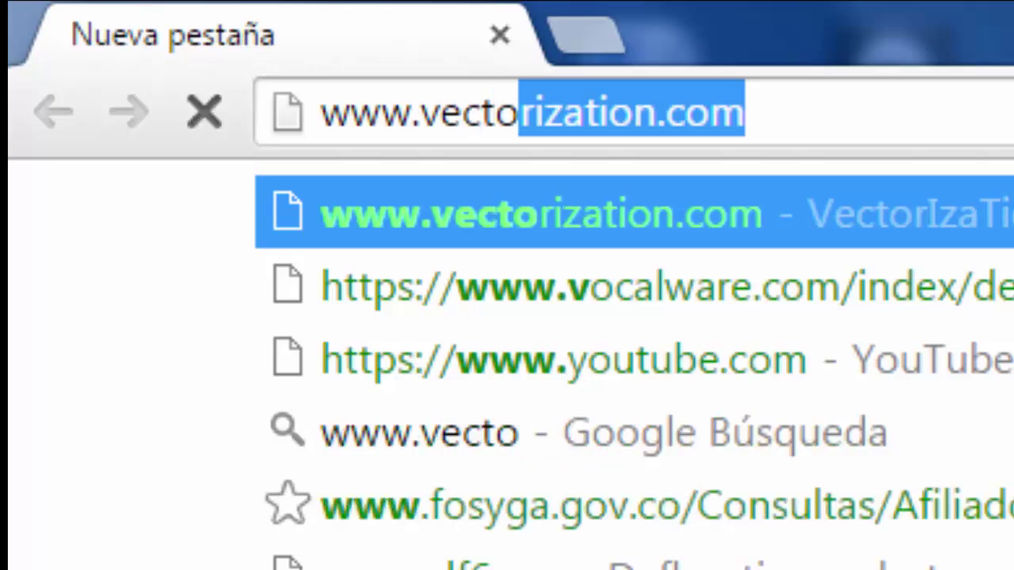
pyautogui.write('rizatio')
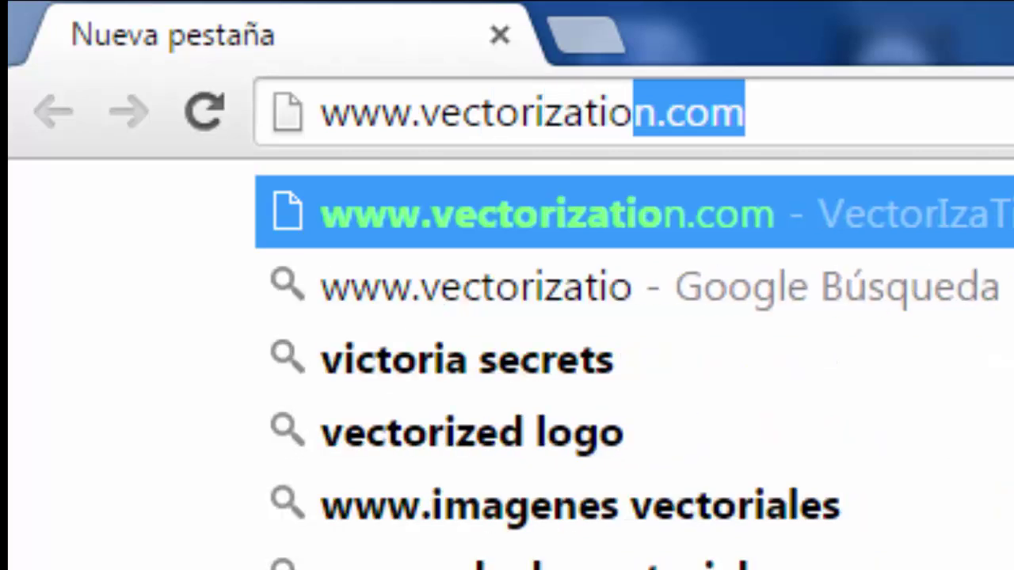
pyautogui.write('n.org')
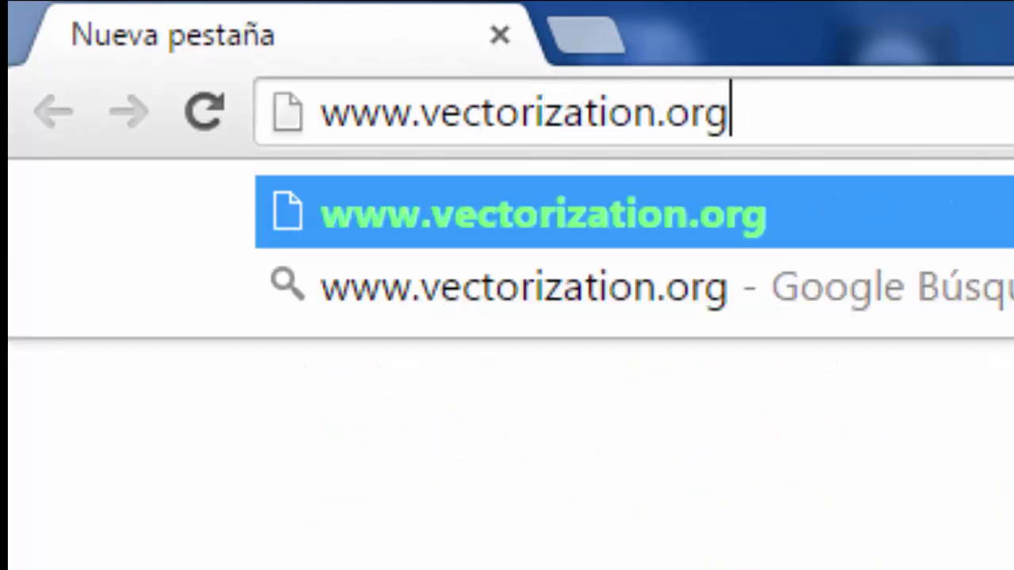
pyautogui.press('Return')
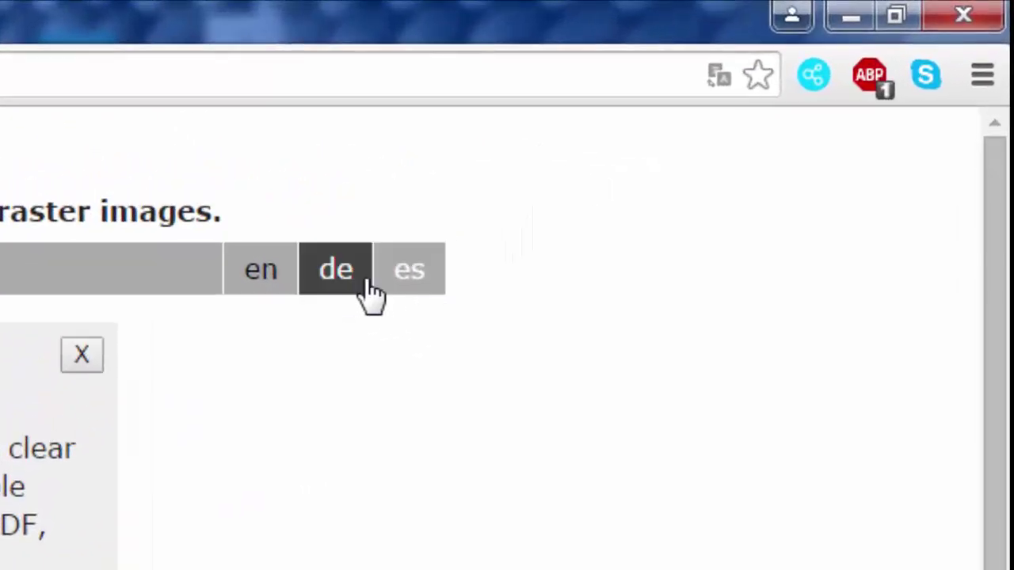
pyautogui.click(432, 289)
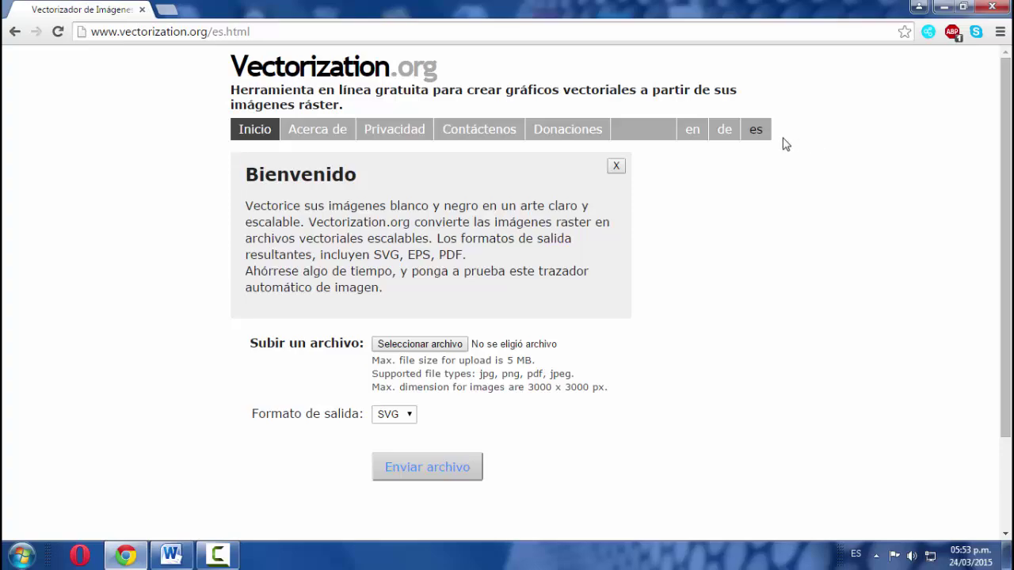
# Upload firma 001.jpg from the Desktop with SVG as output format and submit it for vectorizing
pyautogui.click(435, 344)
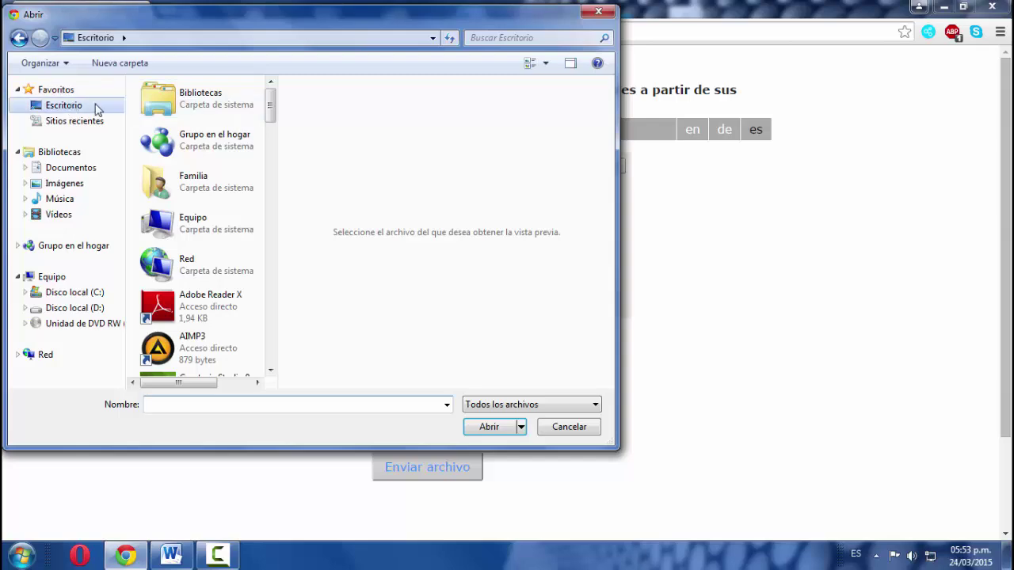
pyautogui.moveTo(271, 115); pyautogui.dragTo(264, 358)
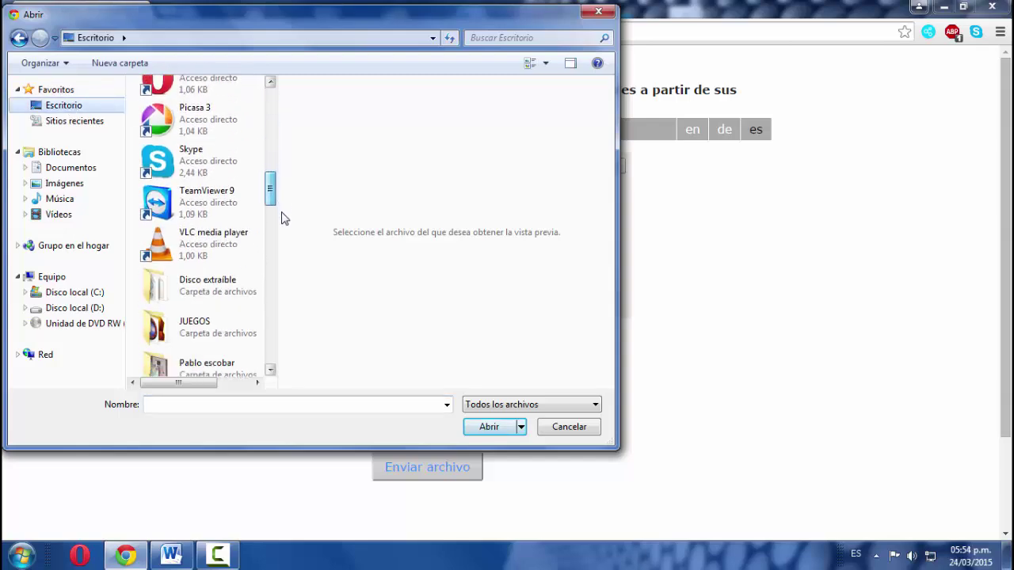
pyautogui.scroll(-2, 264, 358)
pyautogui.moveTo(269, 348); pyautogui.dragTo(270, 262)
pyautogui.click(202, 257)
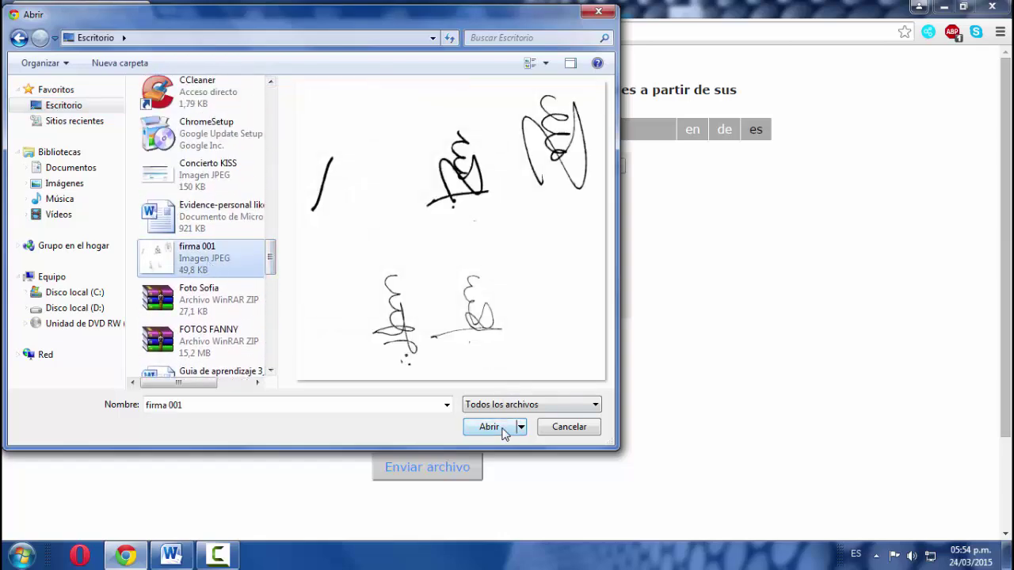
pyautogui.click(488, 427)
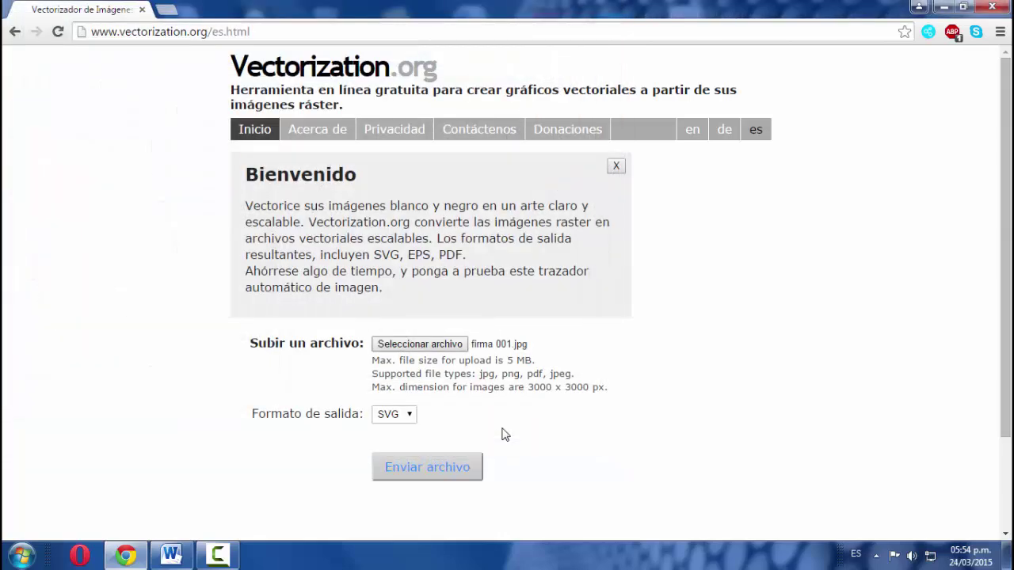
pyautogui.click(407, 415)
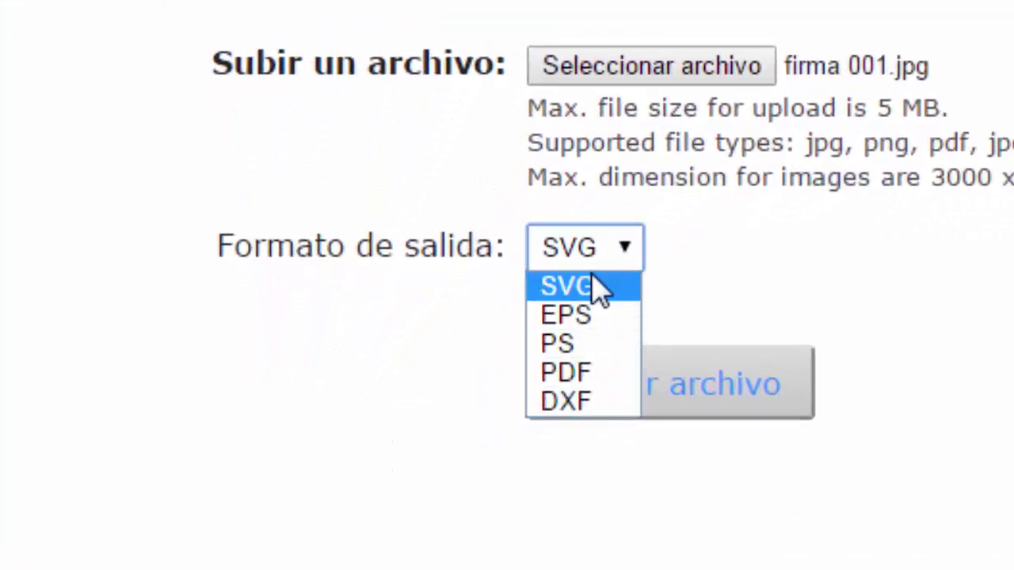
pyautogui.click(595, 290)
pyautogui.click(658, 383)
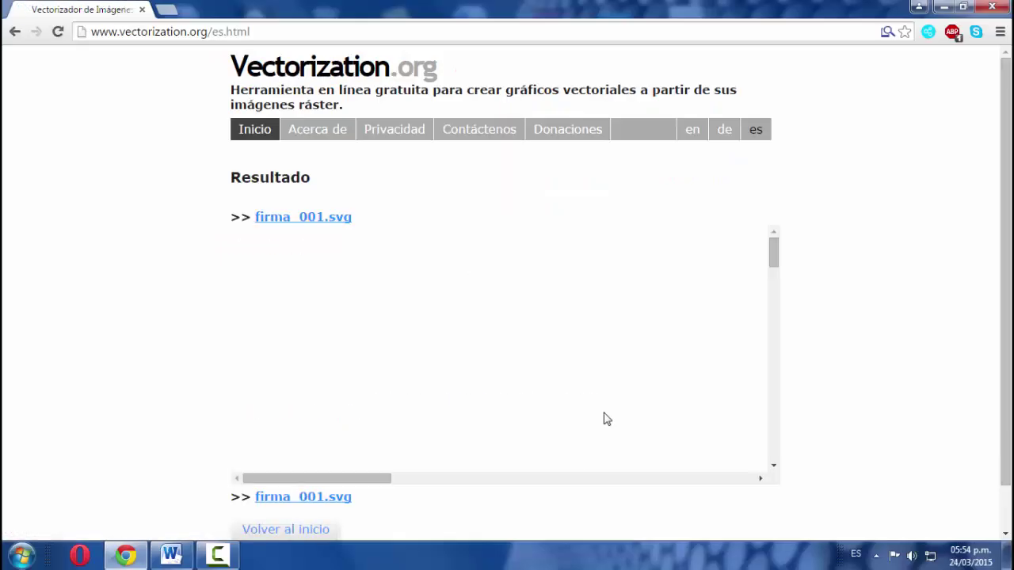
# Scroll through the vectorized result and download firma_001.svg
pyautogui.scroll(-5, 513, 351)
pyautogui.scroll(-3, 513, 351)
pyautogui.scroll(-3, 513, 351)
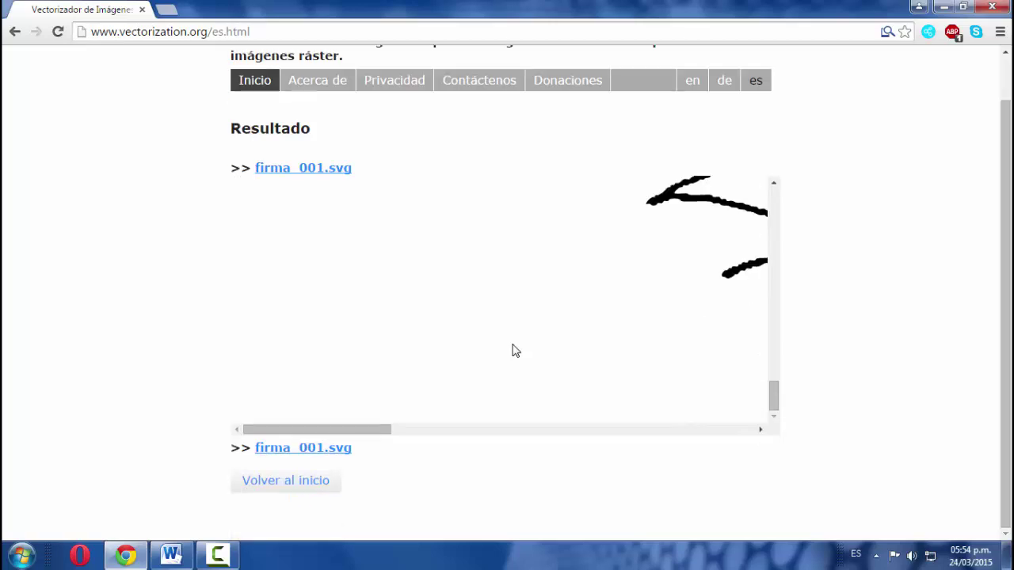
pyautogui.click(536, 426)
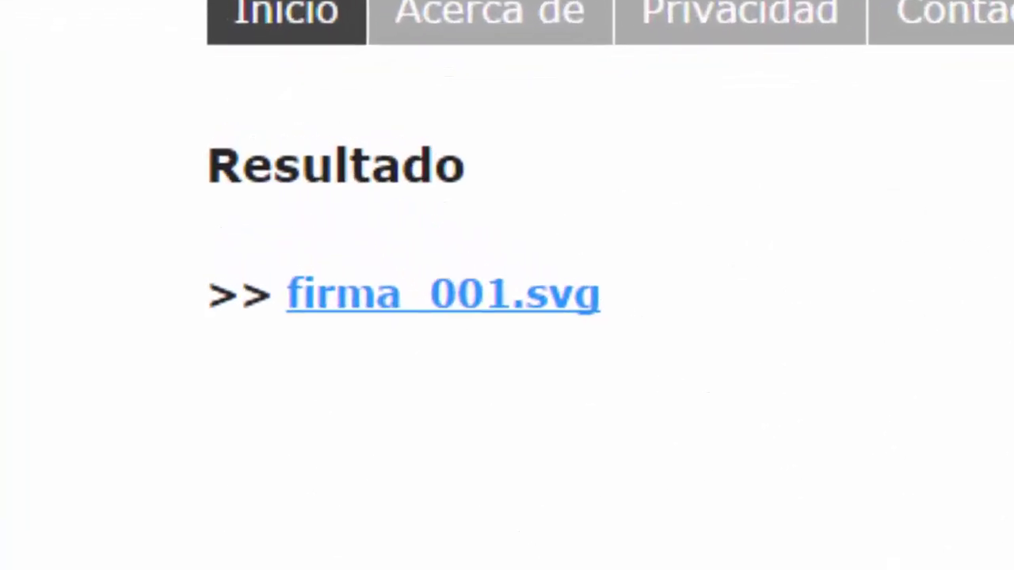
pyautogui.click(560, 301)
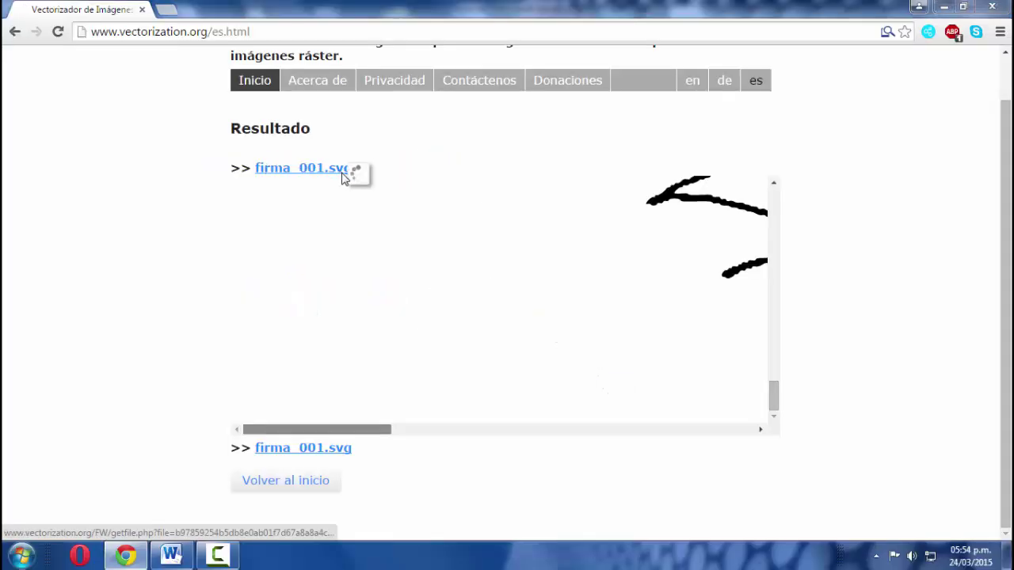
# Save the SVG to the Desktop under the name 'firma final'
pyautogui.click(62, 107)
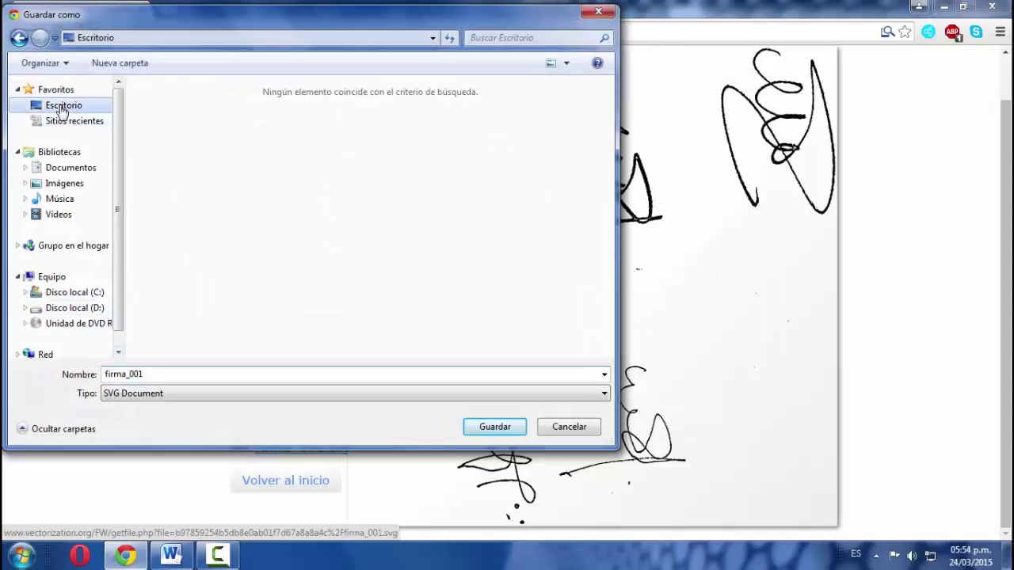
pyautogui.doubleClick(147, 375)
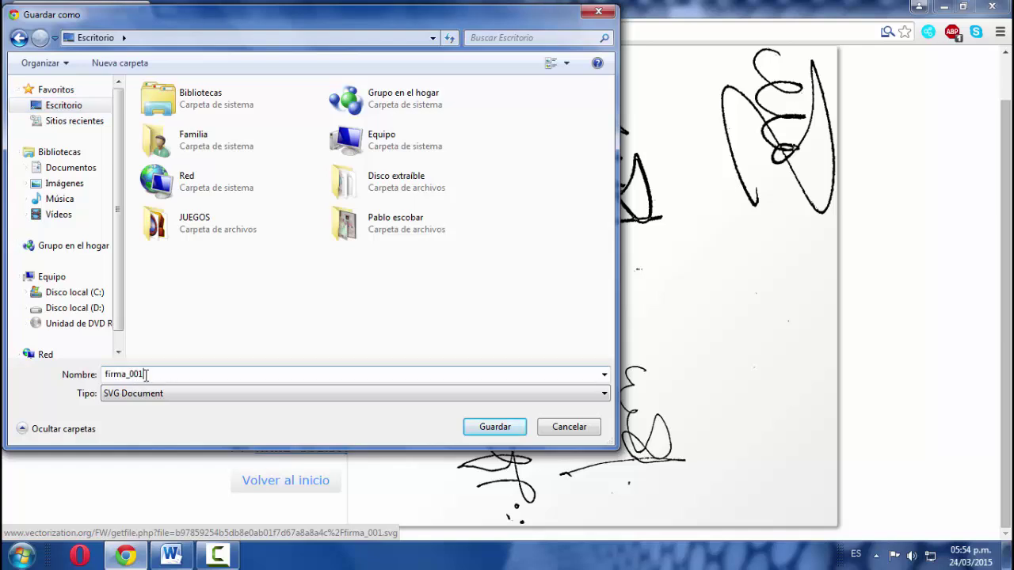
pyautogui.press('BackSpace')
pyautogui.press('BackSpace')
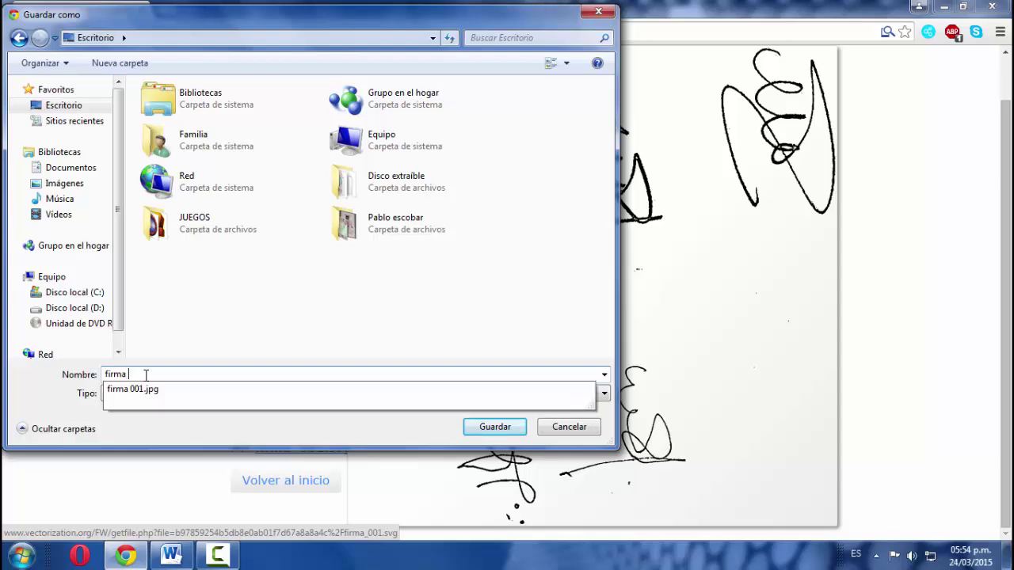
pyautogui.write('fi')
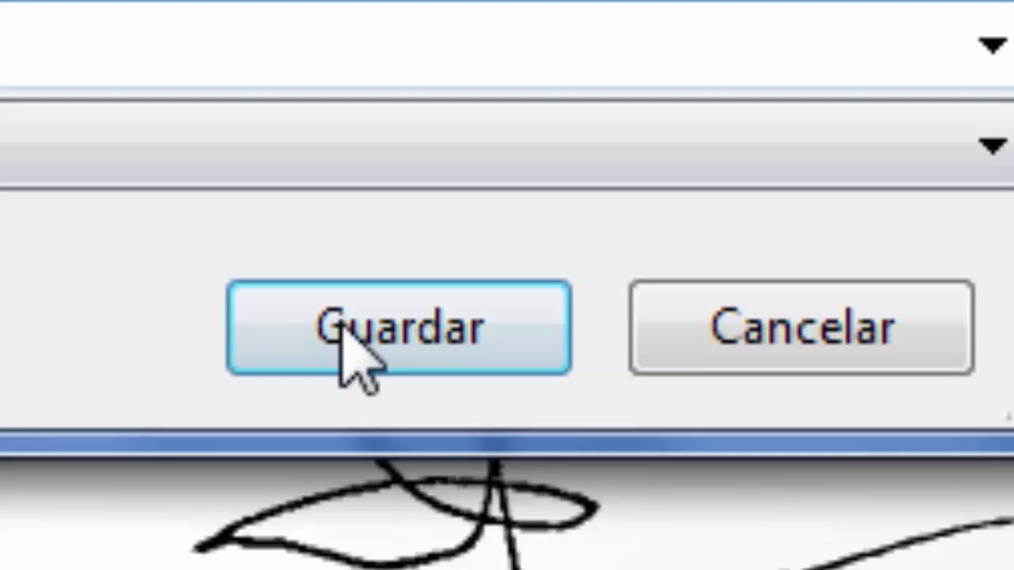
pyautogui.click(341, 326)
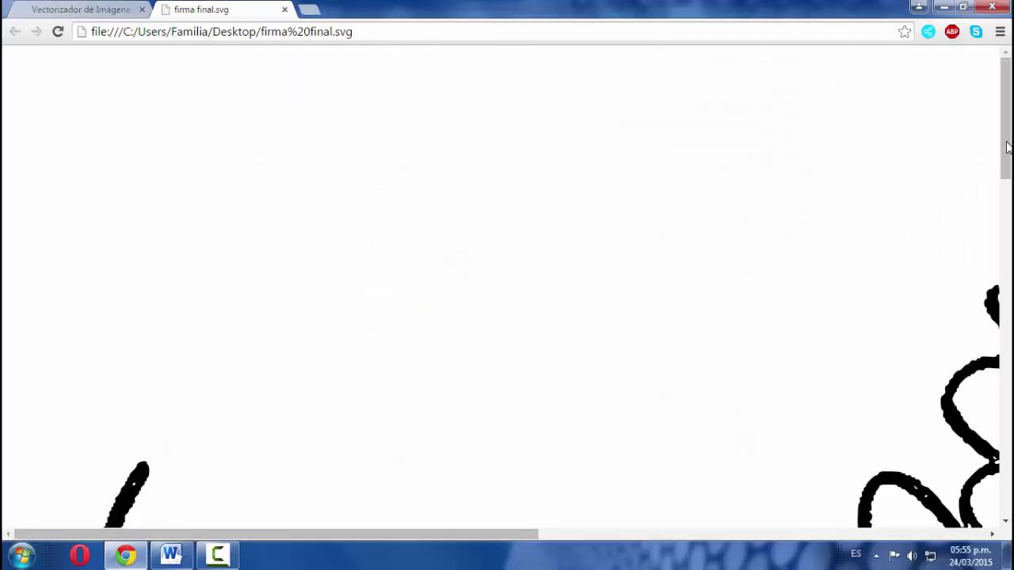
# Zoom the firma final.svg tab out to 25% to see the whole signature, then show the desktop
pyautogui.scroll(-5, 254, 475)
pyautogui.moveTo(332, 534); pyautogui.dragTo(645, 534)
pyautogui.keyDown('ctrl'); pyautogui.scroll(-1, 633, 340); pyautogui.keyUp('ctrl')
pyautogui.keyDown('ctrl'); pyautogui.scroll(-6, 633, 340); pyautogui.keyUp('ctrl')
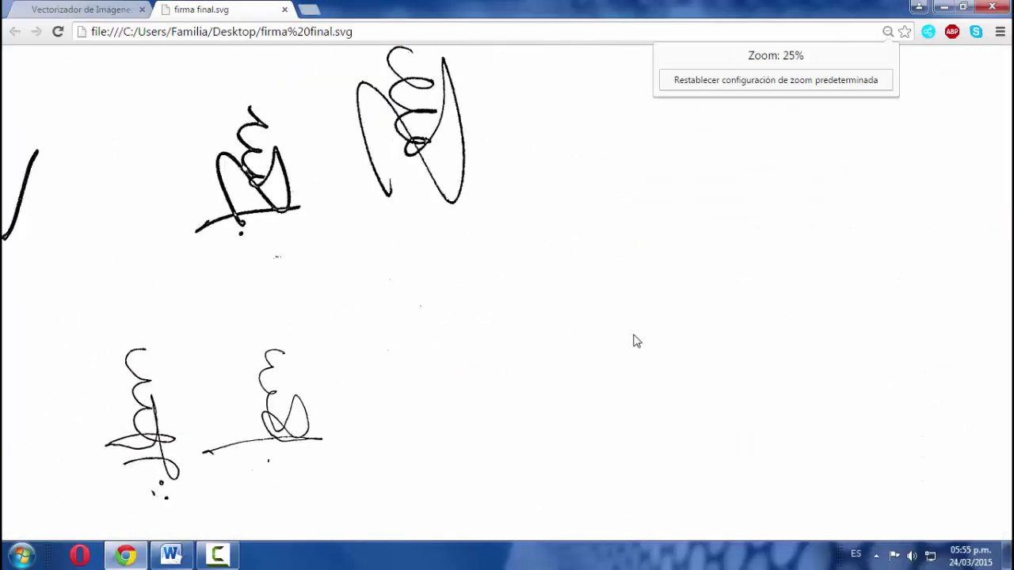
pyautogui.rightClick(312, 290)
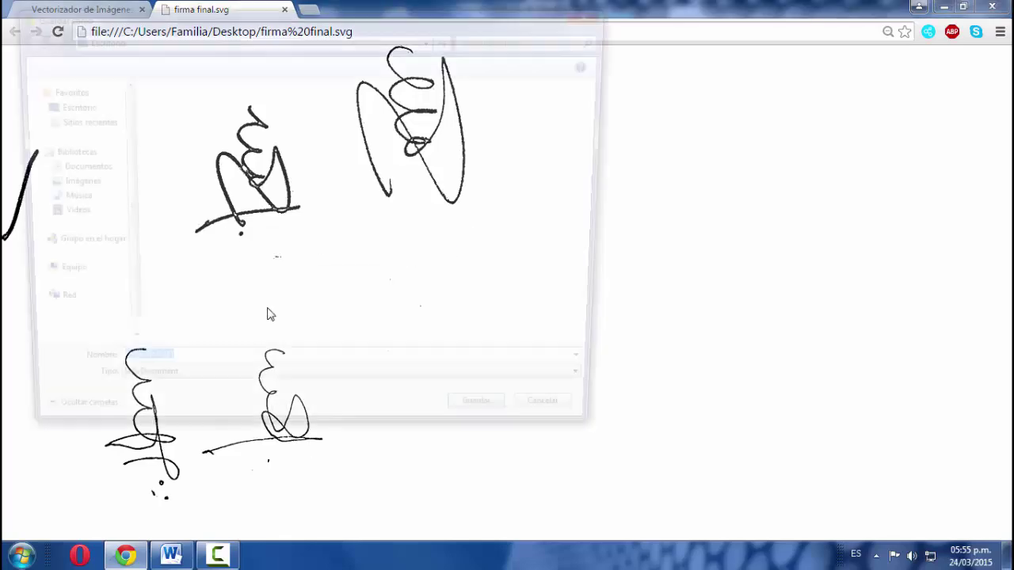
pyautogui.rightClick(229, 235)
pyautogui.click(270, 301)
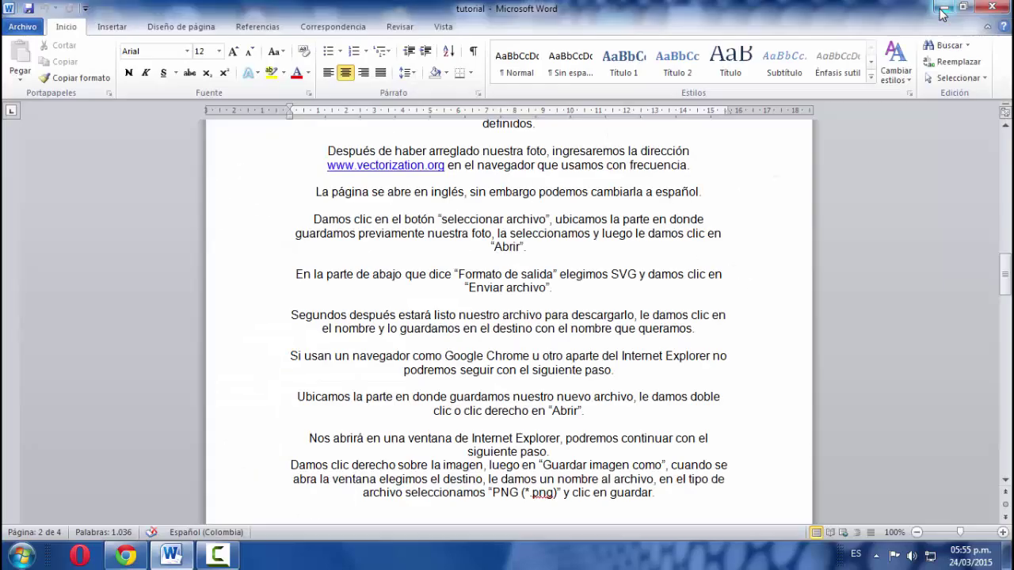
pyautogui.click(943, 7)
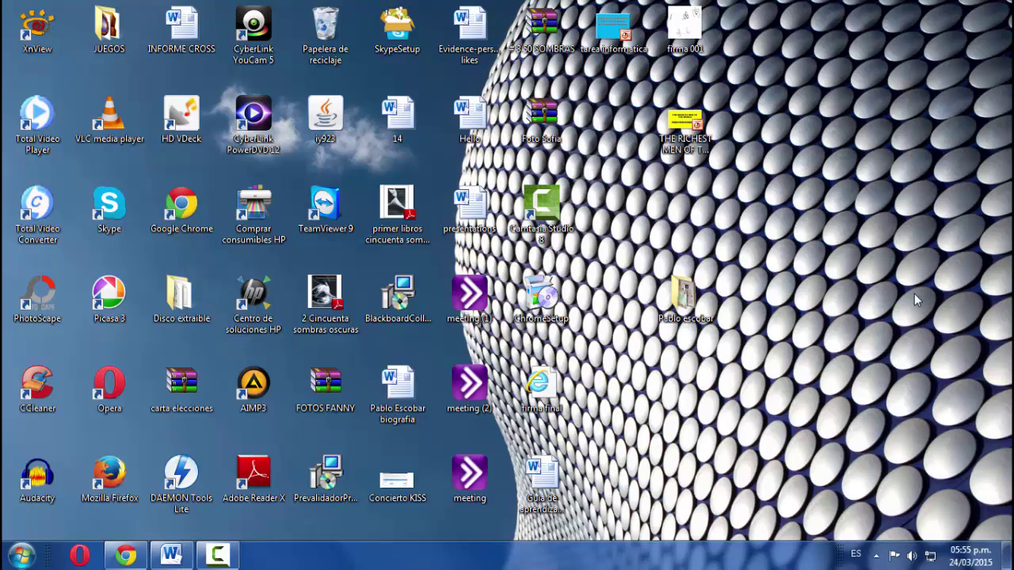
# Open the firma final image in Internet Explorer and save it to the desktop as PNG 'firma final png'
pyautogui.doubleClick(546, 389)
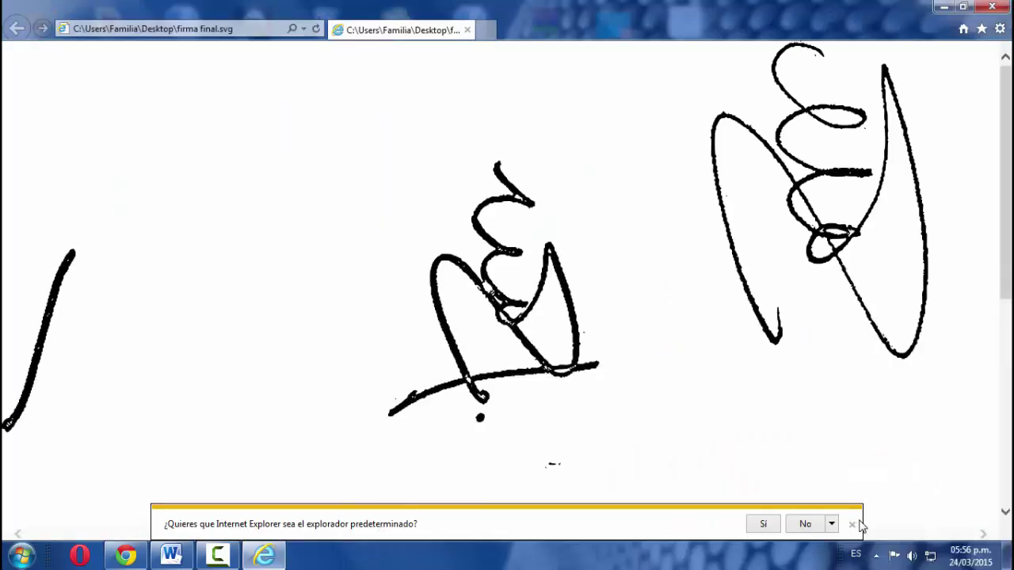
pyautogui.click(852, 526)
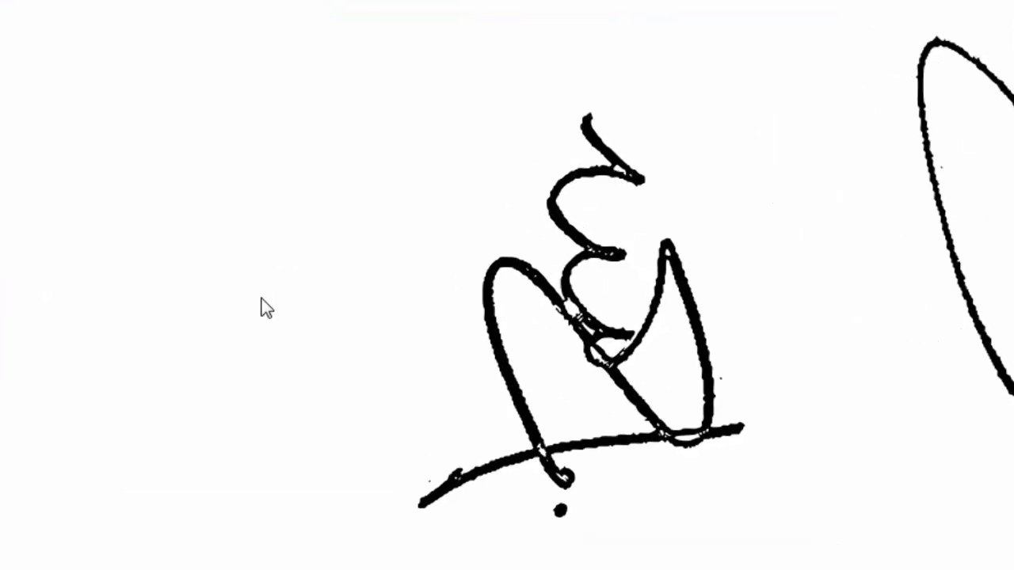
pyautogui.rightClick(290, 287)
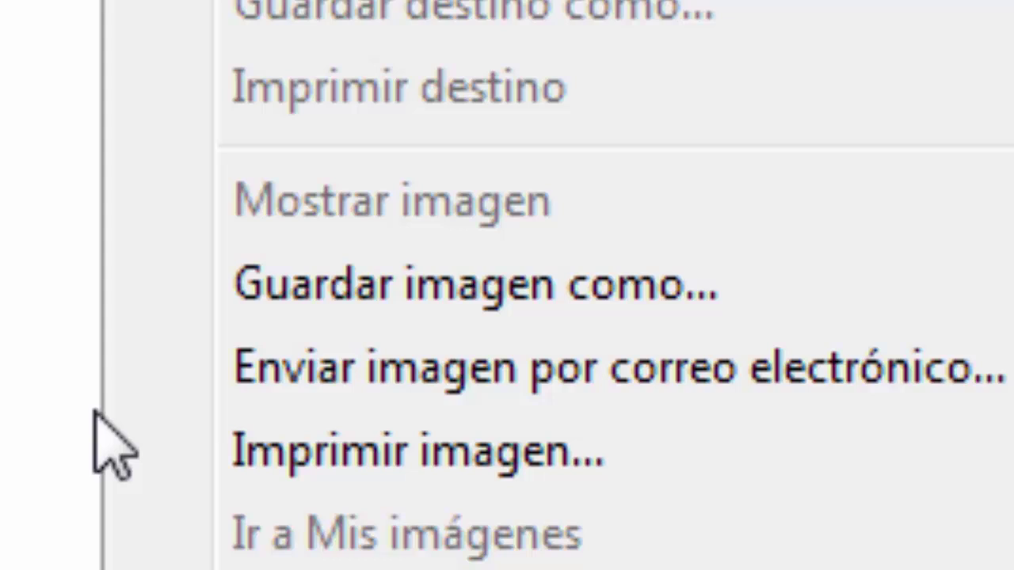
pyautogui.click(356, 287)
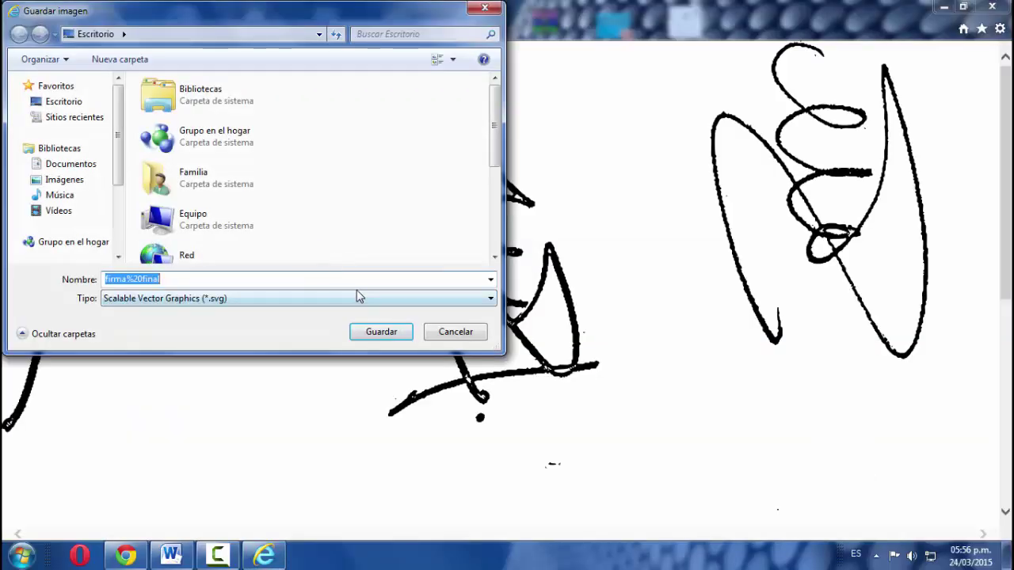
pyautogui.click(361, 296)
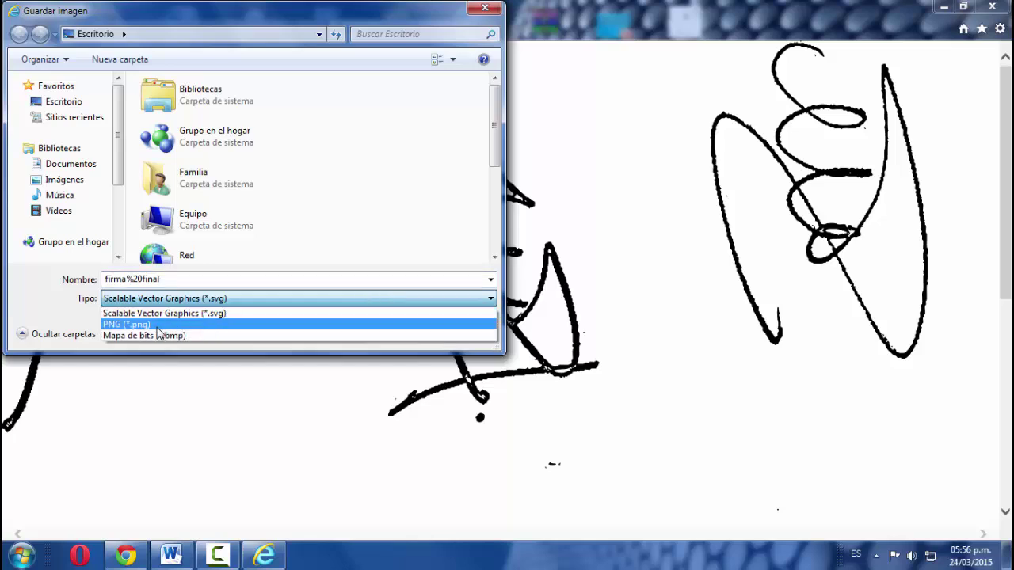
pyautogui.click(157, 326)
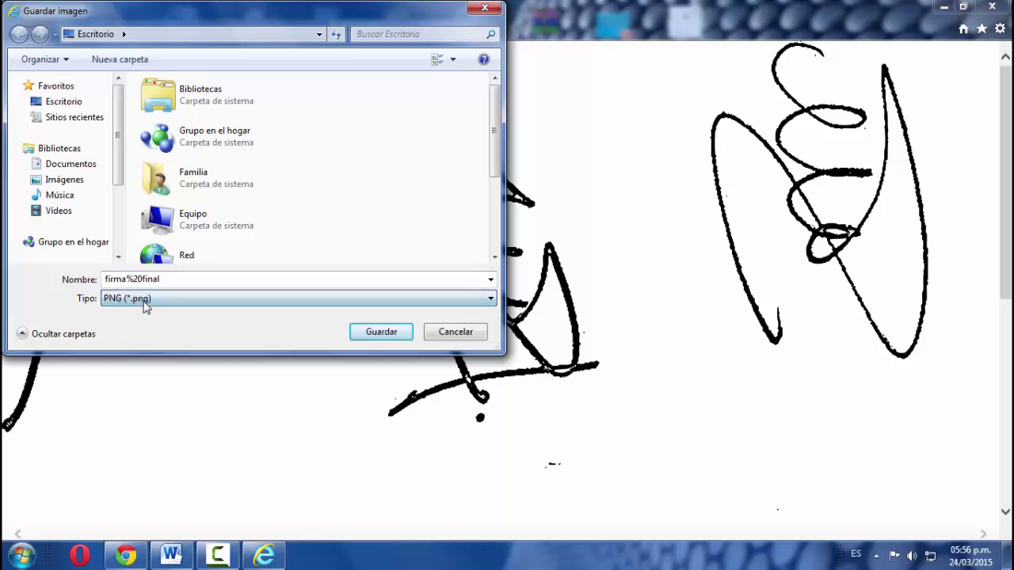
pyautogui.doubleClick(163, 279)
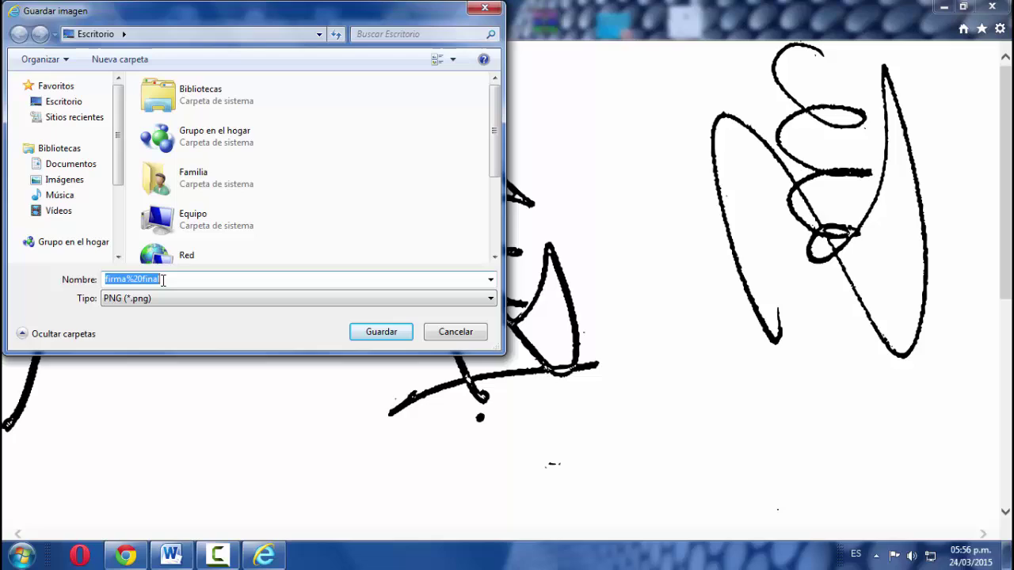
pyautogui.click(146, 280)
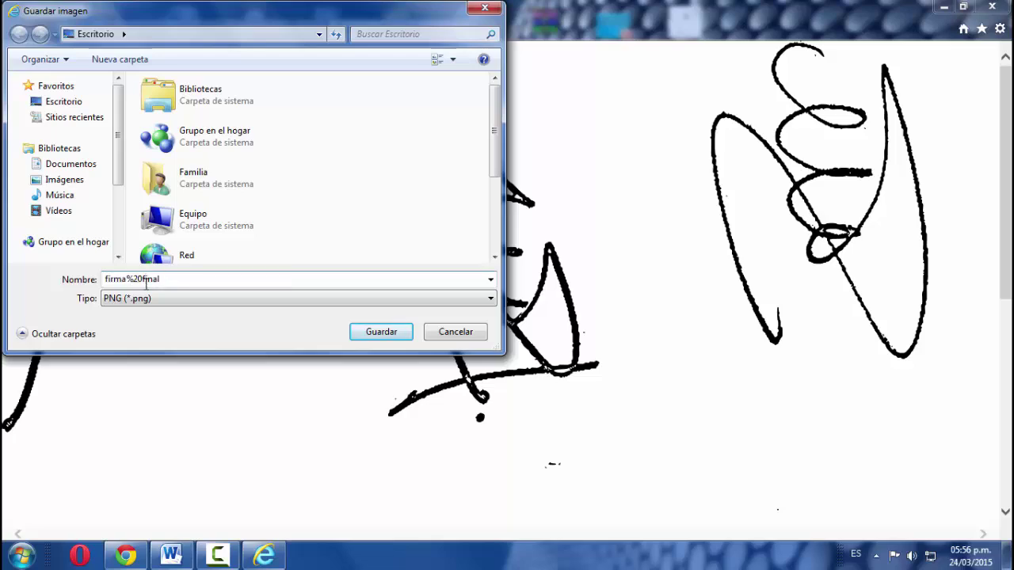
pyautogui.press('BackSpace')
pyautogui.press('BackSpace')
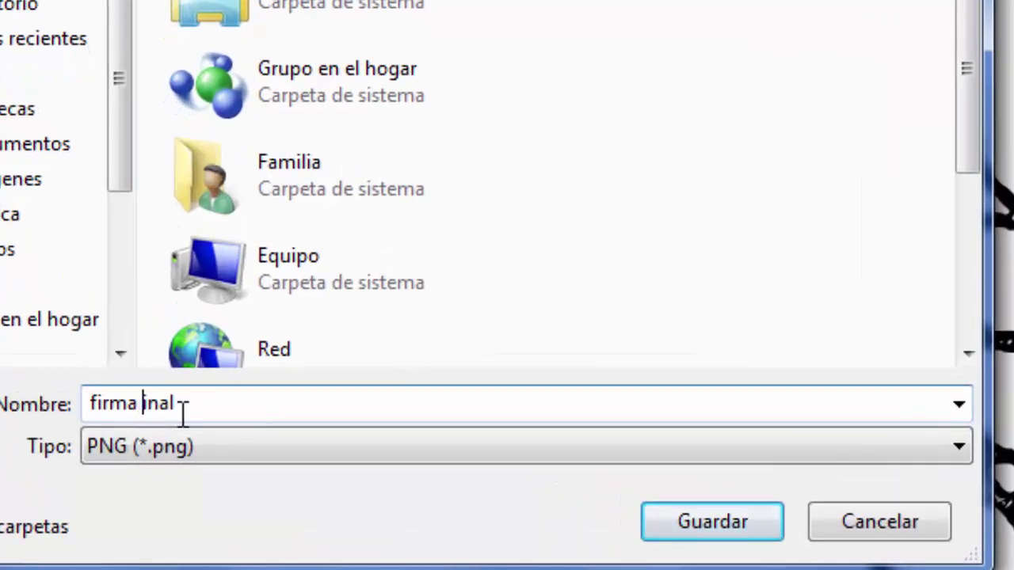
pyautogui.write('final')
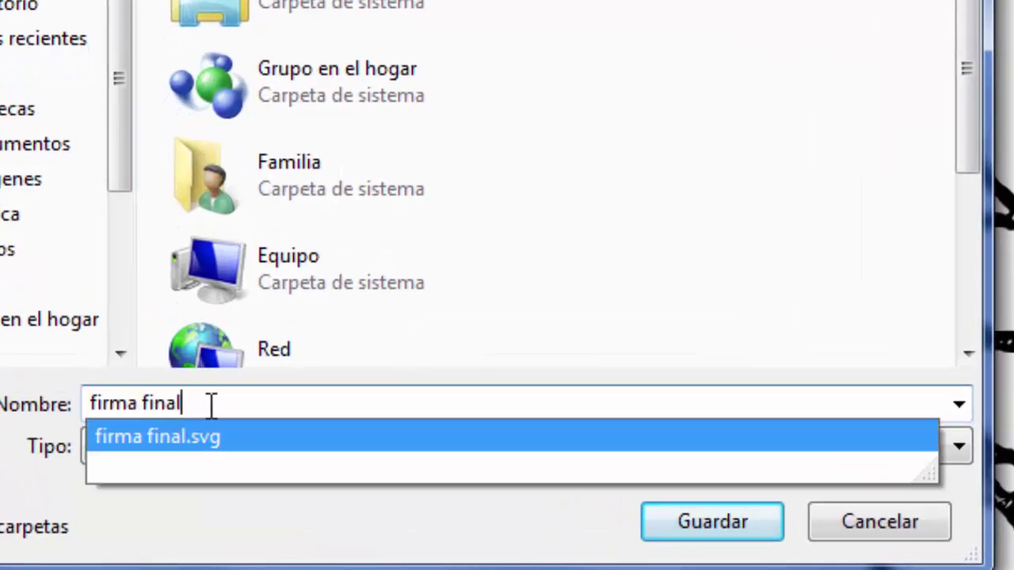
pyautogui.write(' png')
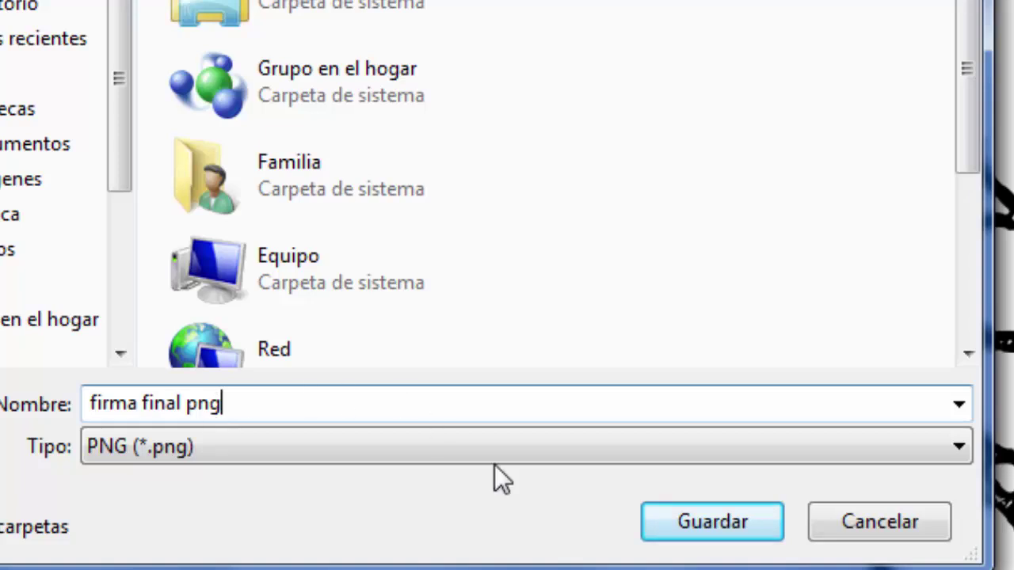
pyautogui.click(679, 524)
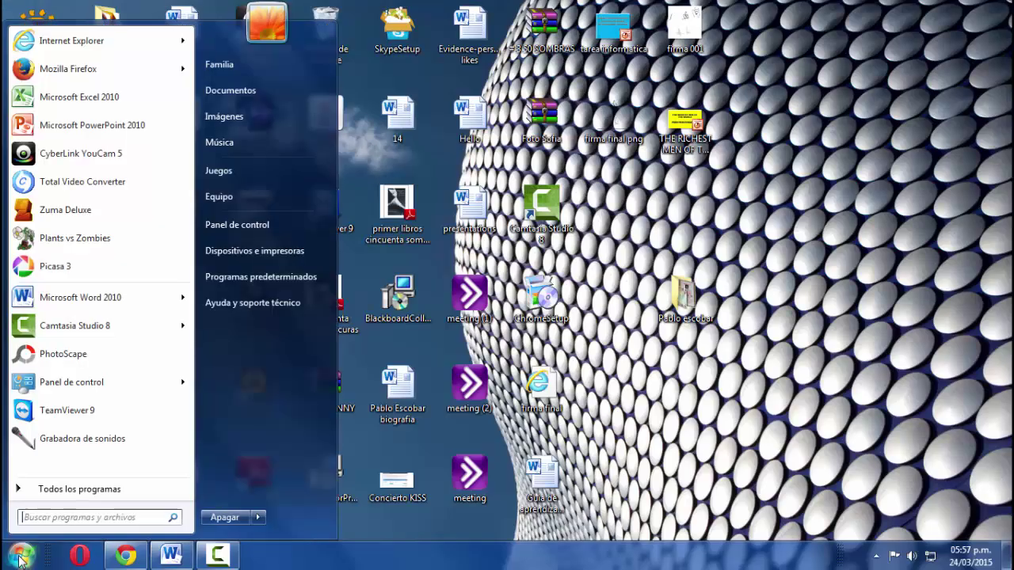
# Launch PowerPoint 2010 from the Microsoft Office programs folder
pyautogui.click(64, 487)
pyautogui.click(72, 255)
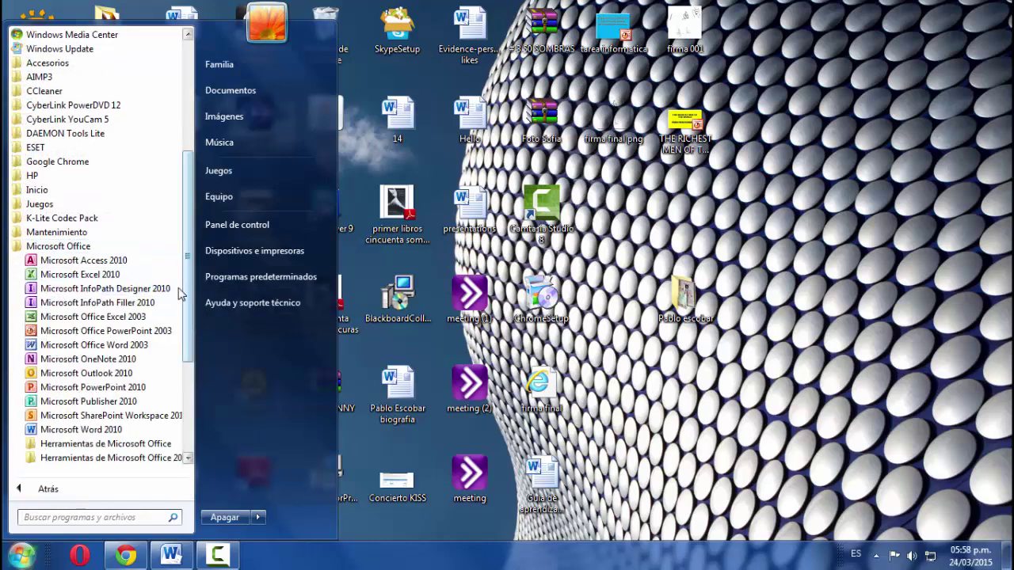
pyautogui.click(93, 388)
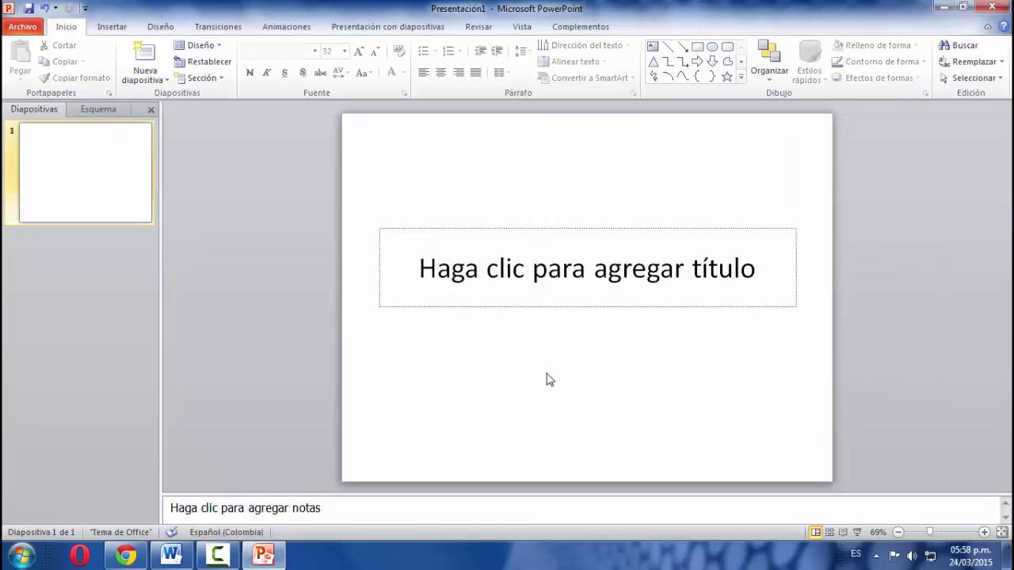
# Give the blank slide a solid red background fill
pyautogui.rightClick(560, 325)
pyautogui.click(626, 492)
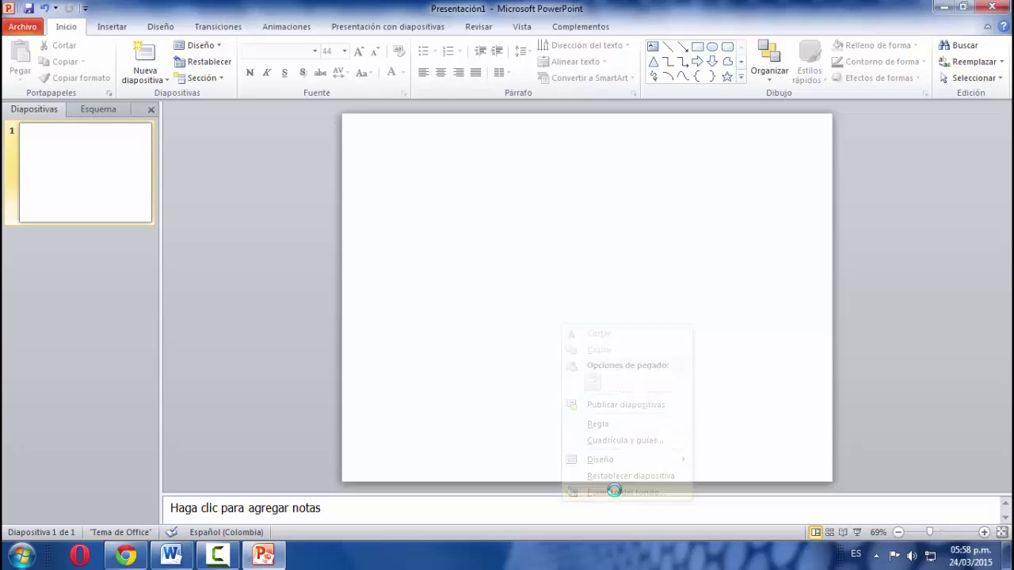
pyautogui.click(501, 243)
pyautogui.click(501, 366)
pyautogui.click(590, 427)
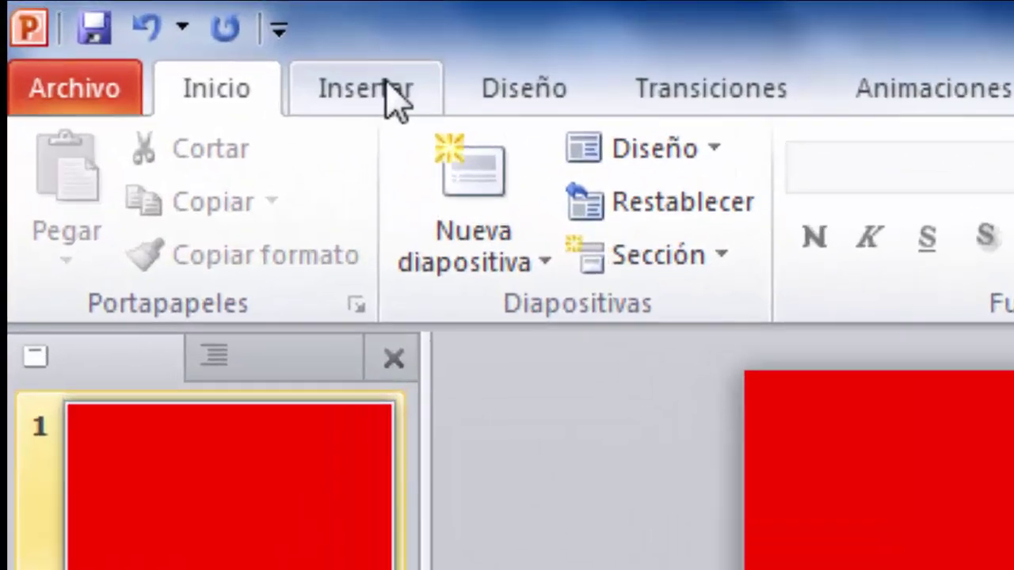
# Insert the picture 'firma final png' from the Desktop onto the red slide
pyautogui.click(393, 99)
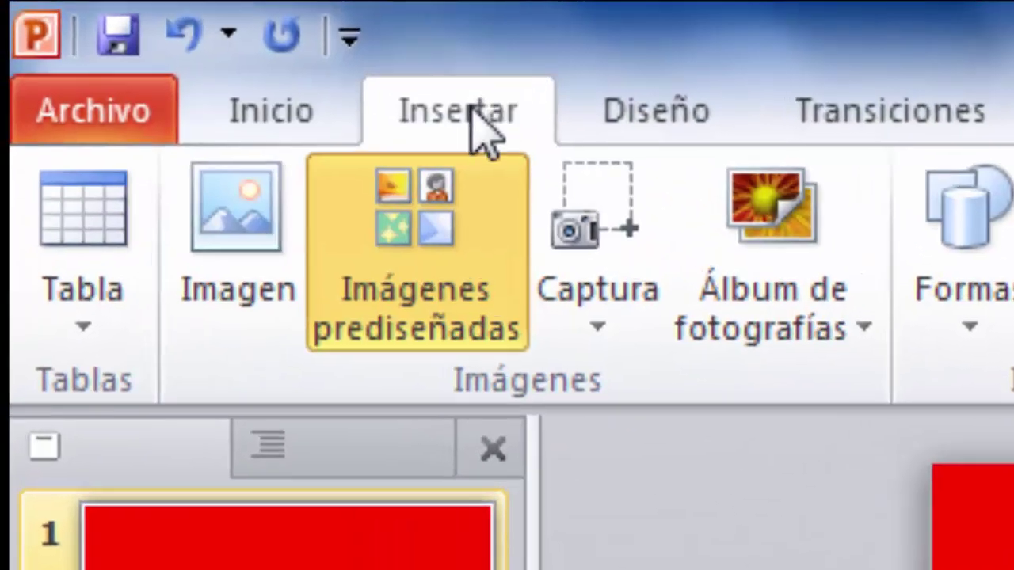
pyautogui.click(233, 227)
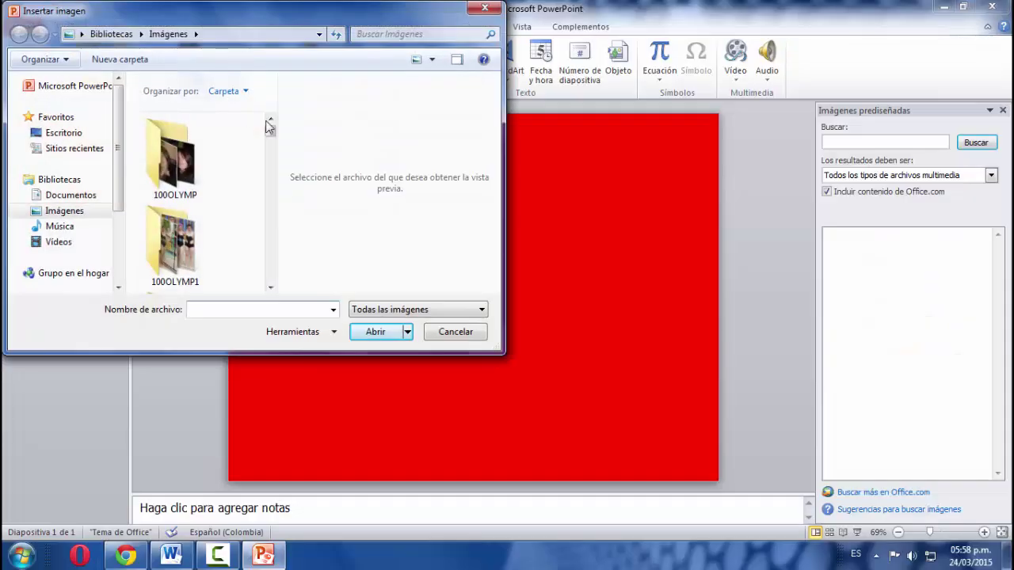
pyautogui.click(76, 133)
pyautogui.moveTo(269, 136); pyautogui.dragTo(285, 253)
pyautogui.click(227, 270)
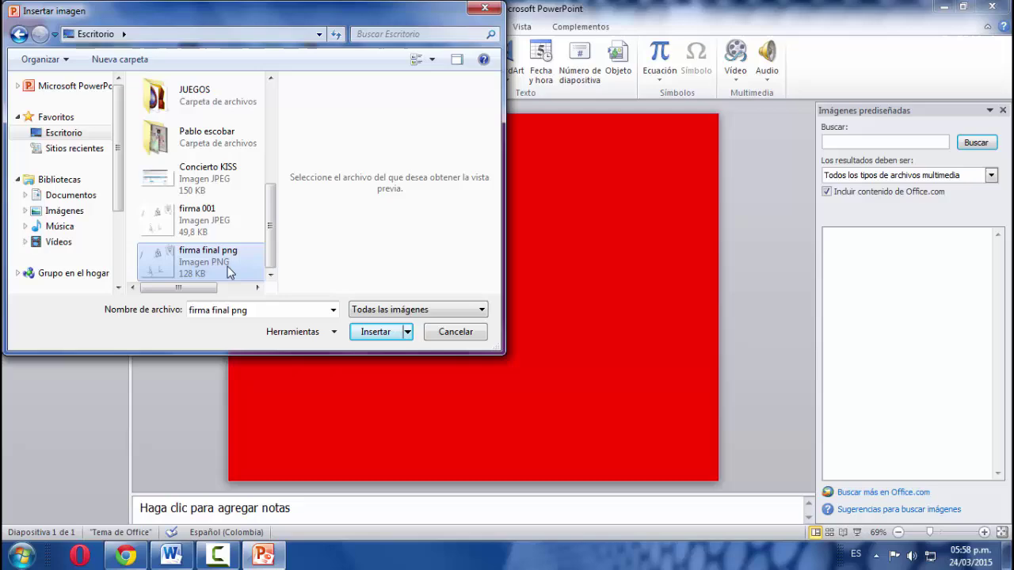
pyautogui.click(377, 332)
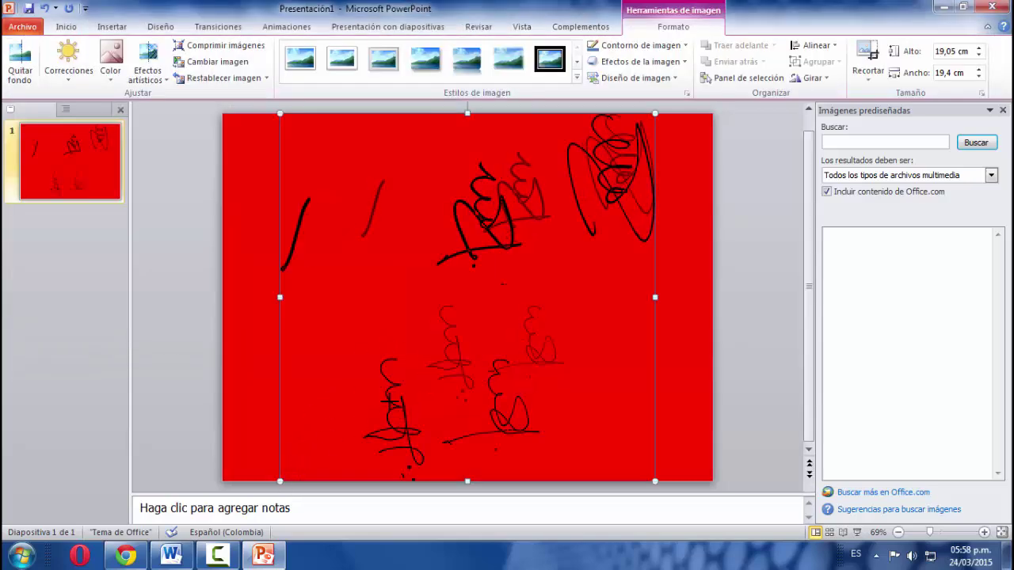
# Shrink the signature, rotate it a quarter turn, and resize it to about 18.4 × 18.74 cm
pyautogui.moveTo(280, 481); pyautogui.dragTo(360, 402)
pyautogui.moveTo(464, 288); pyautogui.dragTo(418, 360)
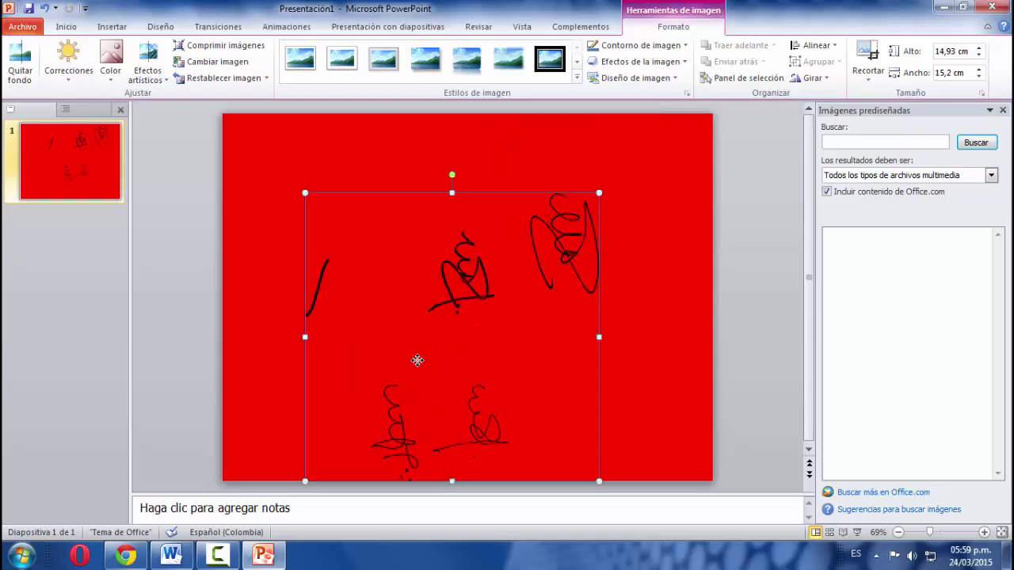
pyautogui.moveTo(450, 171); pyautogui.dragTo(264, 306)
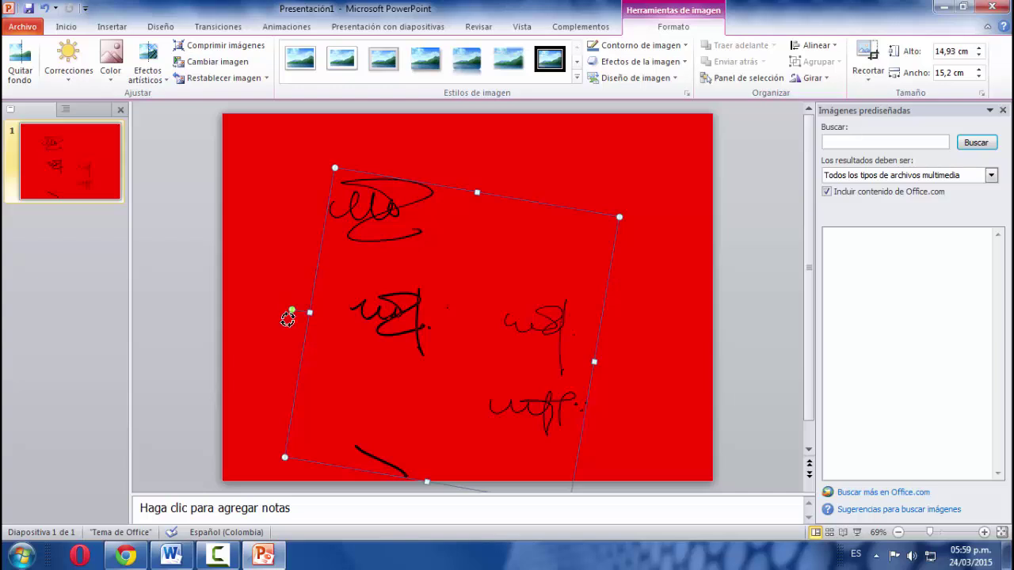
pyautogui.moveTo(287, 318)
pyautogui.mouseDown()
pyautogui.moveTo(285, 342)
pyautogui.moveTo(303, 354)
pyautogui.mouseUp()
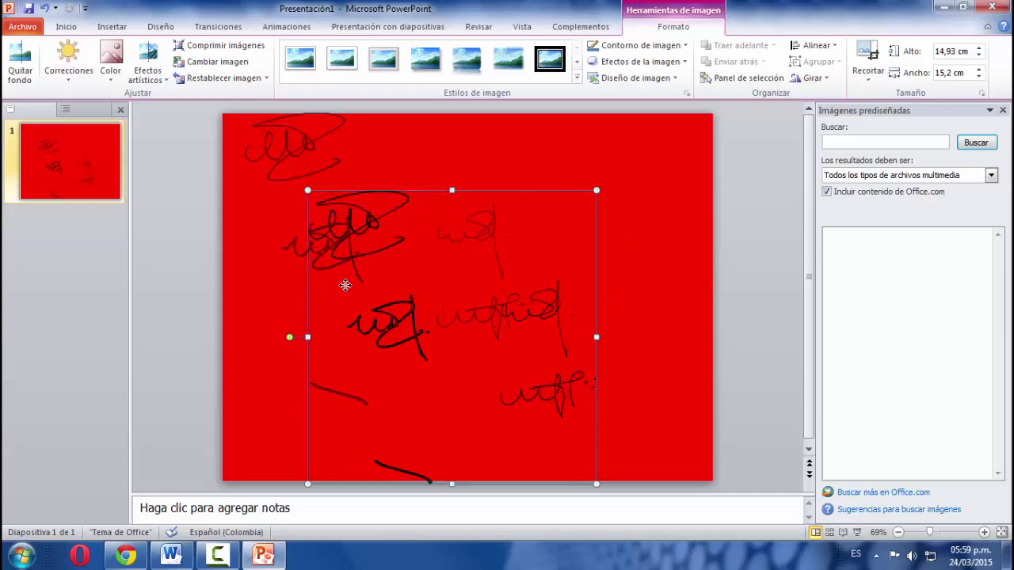
pyautogui.moveTo(381, 320); pyautogui.dragTo(357, 300)
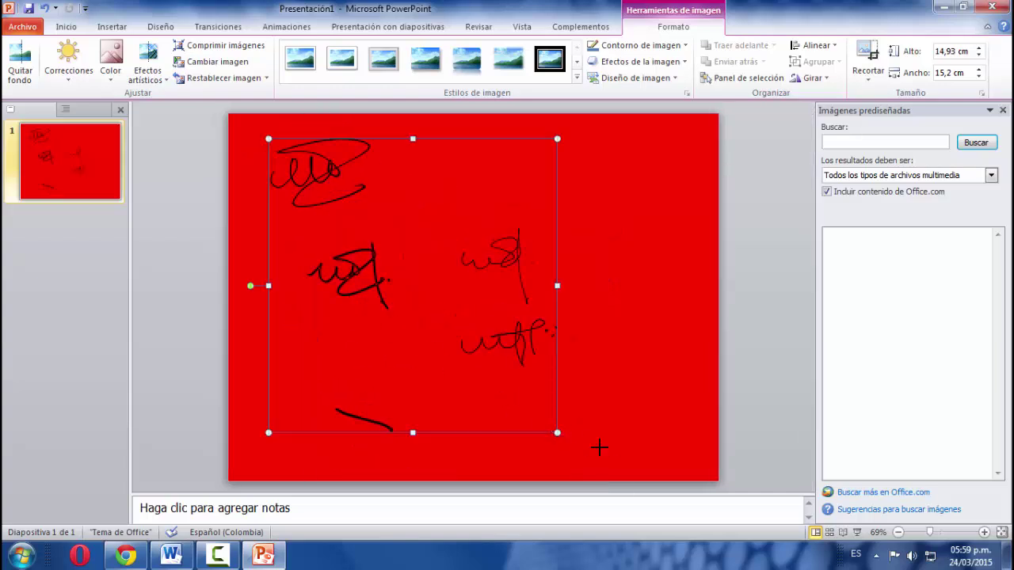
pyautogui.moveTo(599, 448); pyautogui.dragTo(623, 456)
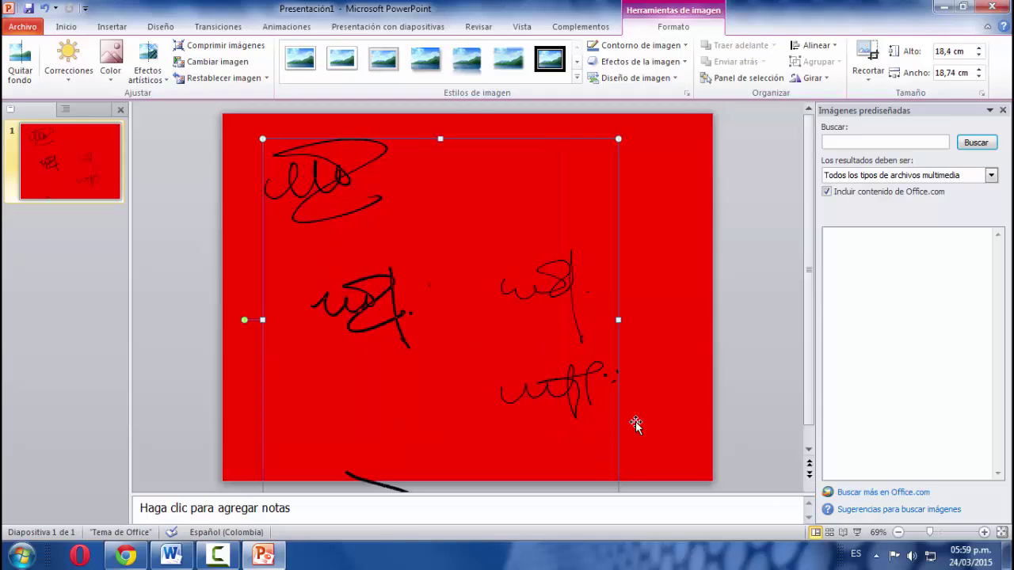
pyautogui.moveTo(572, 349); pyautogui.dragTo(572, 262)
# Preview the slide as a full-screen slide show, then reselect the signature picture
pyautogui.press('F5')
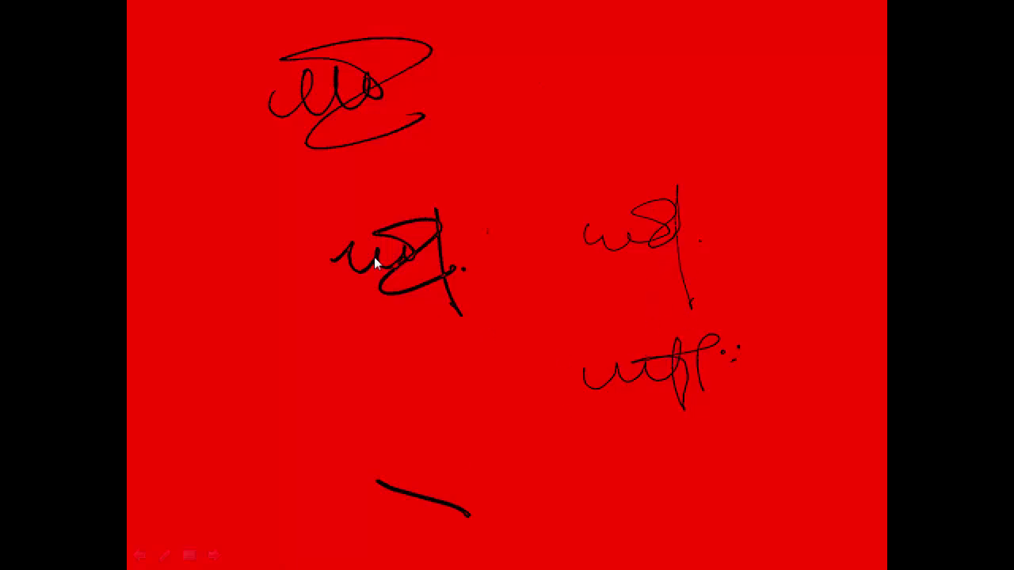
pyautogui.press('Escape')
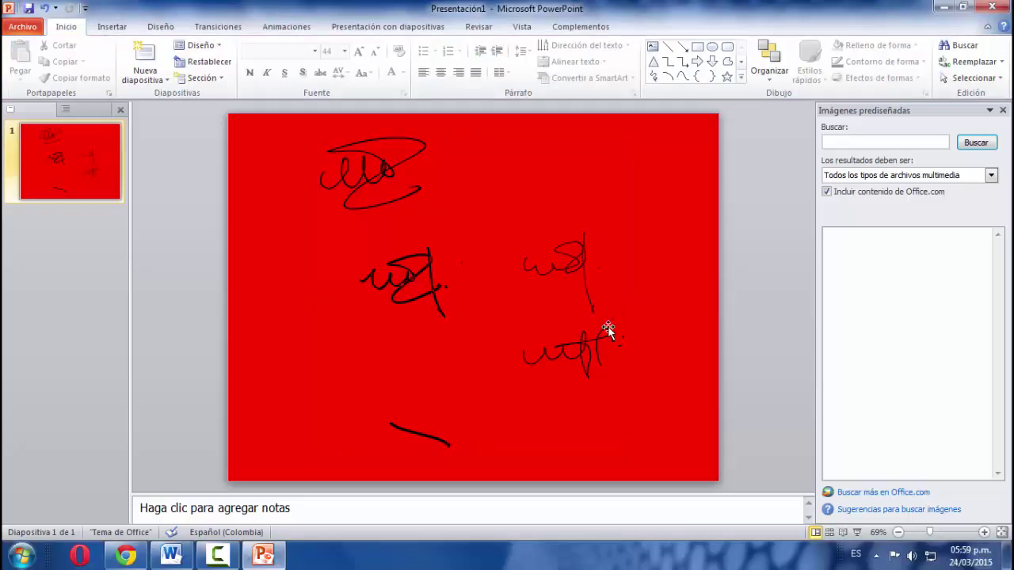
pyautogui.click(430, 263)
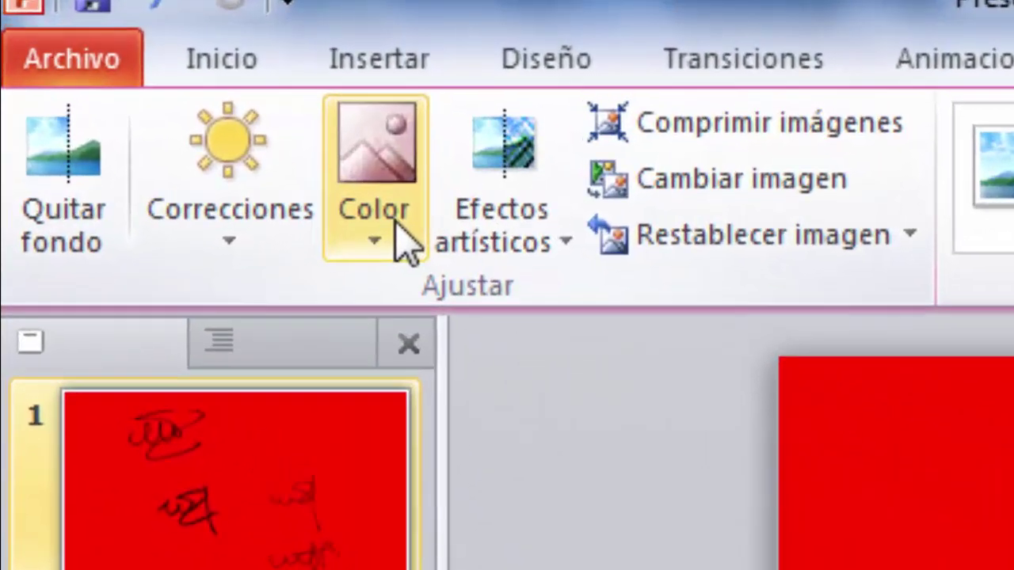
# Recolour the signature purple, then apply Washout so its strokes show white on red
pyautogui.click(114, 74)
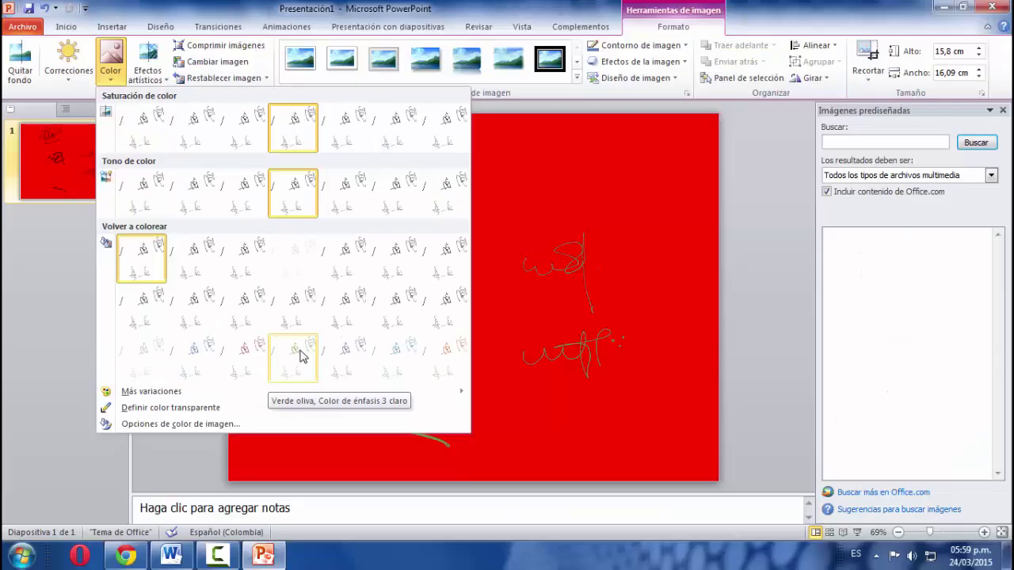
pyautogui.click(342, 351)
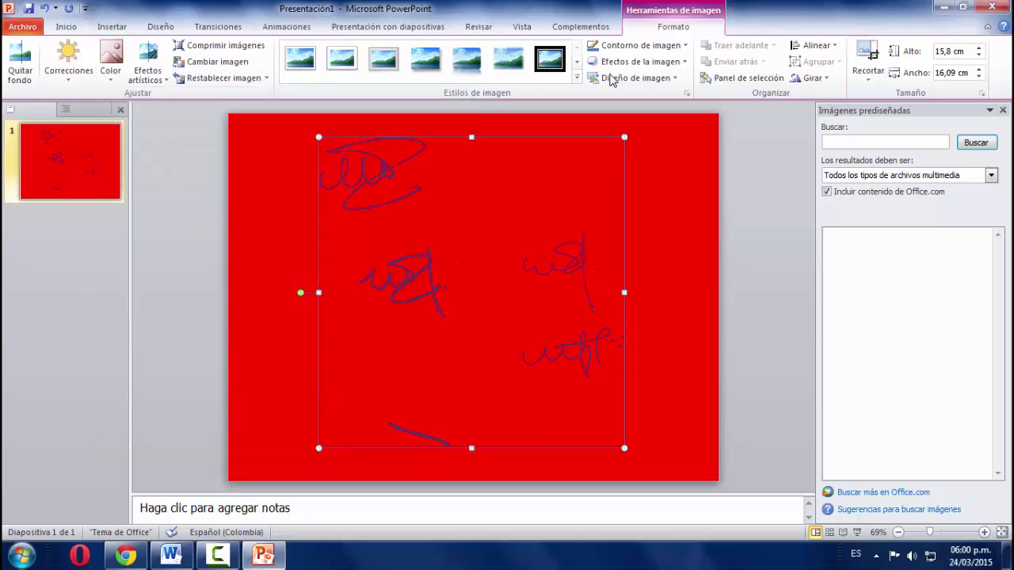
pyautogui.click(111, 63)
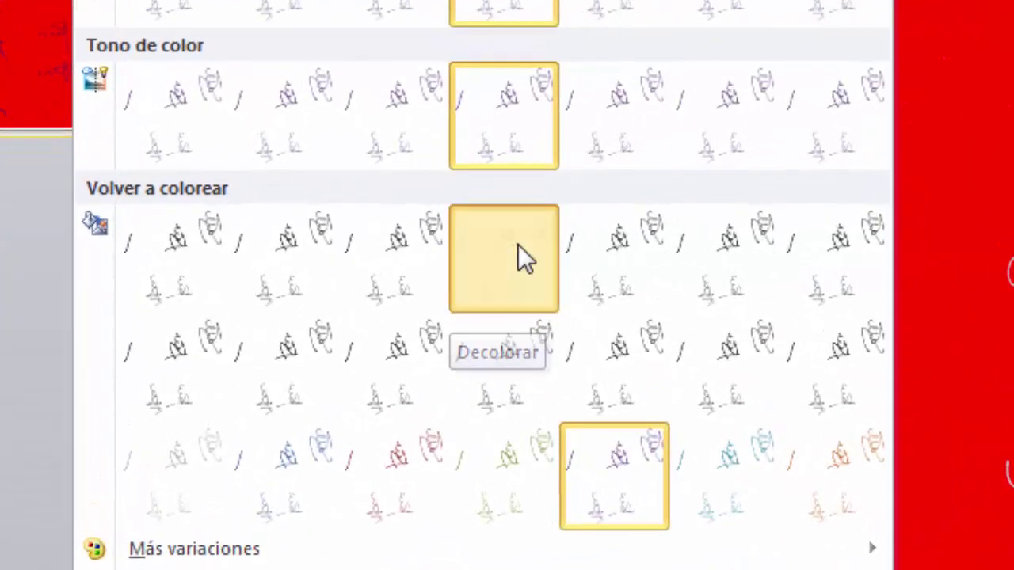
pyautogui.click(518, 256)
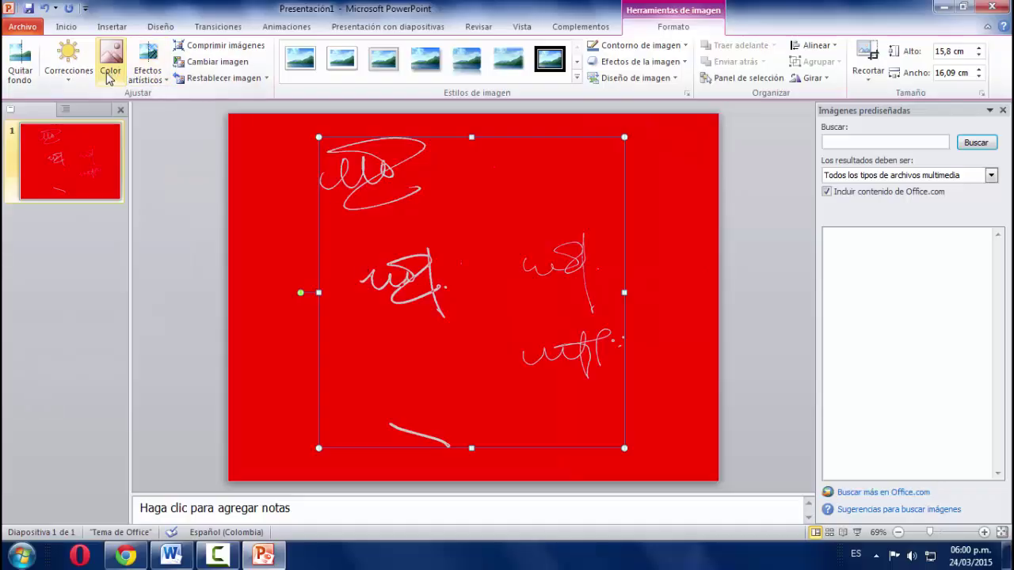
pyautogui.click(109, 76)
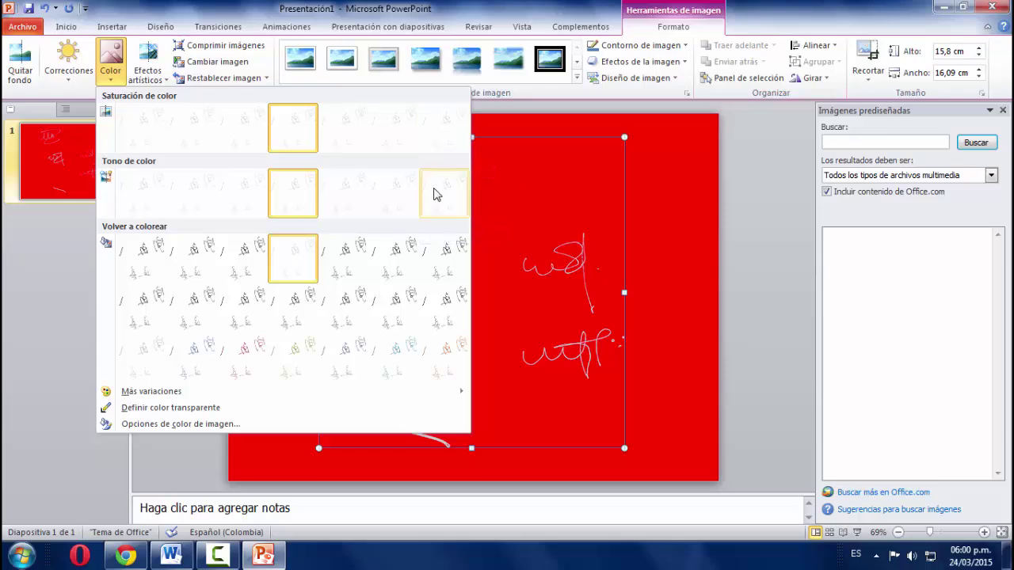
pyautogui.click(435, 192)
# Export the signature picture as a PNG named 'firma blanco' to the Desktop
pyautogui.rightClick(398, 305)
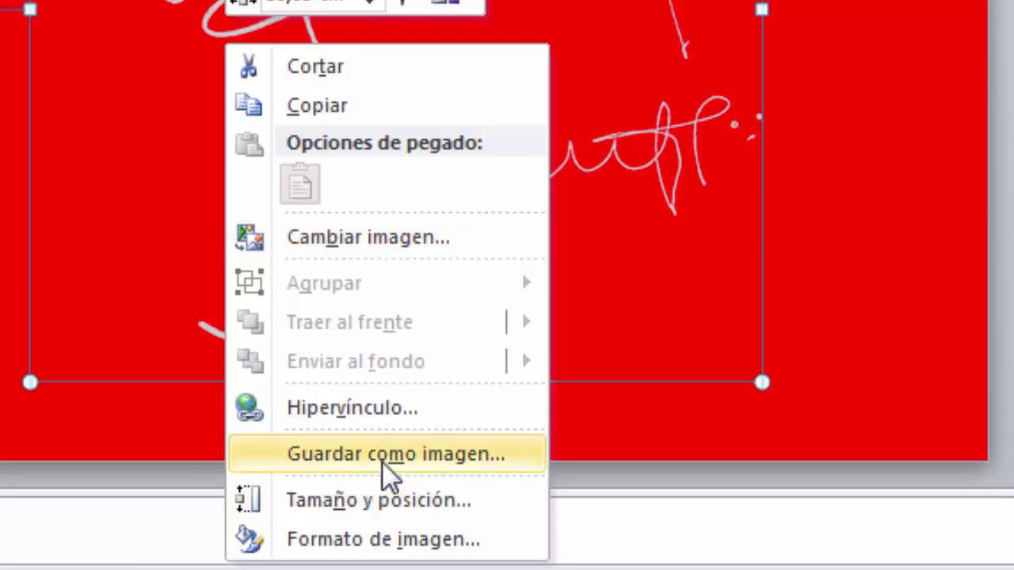
pyautogui.click(382, 463)
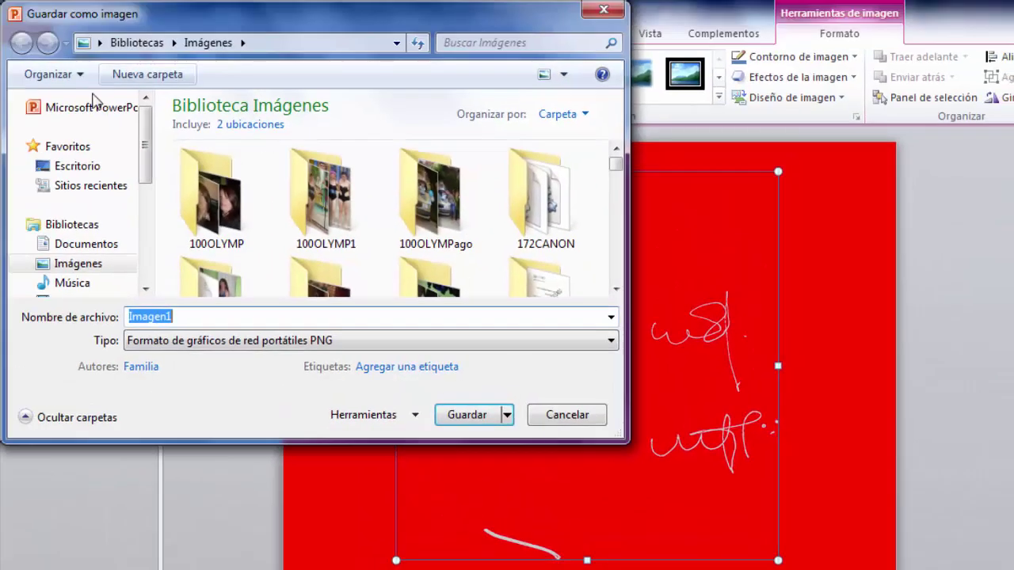
pyautogui.click(78, 167)
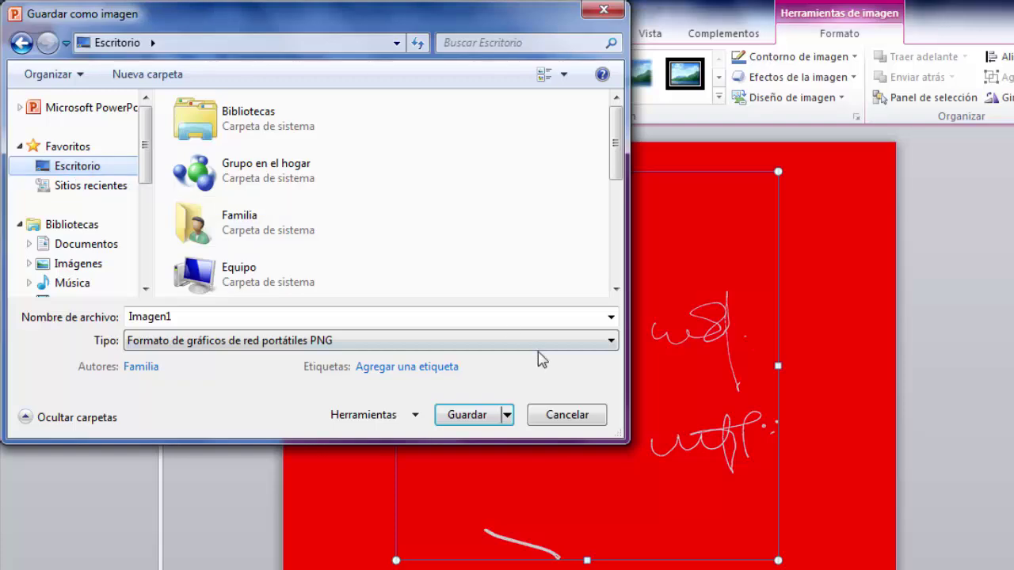
pyautogui.click(612, 341)
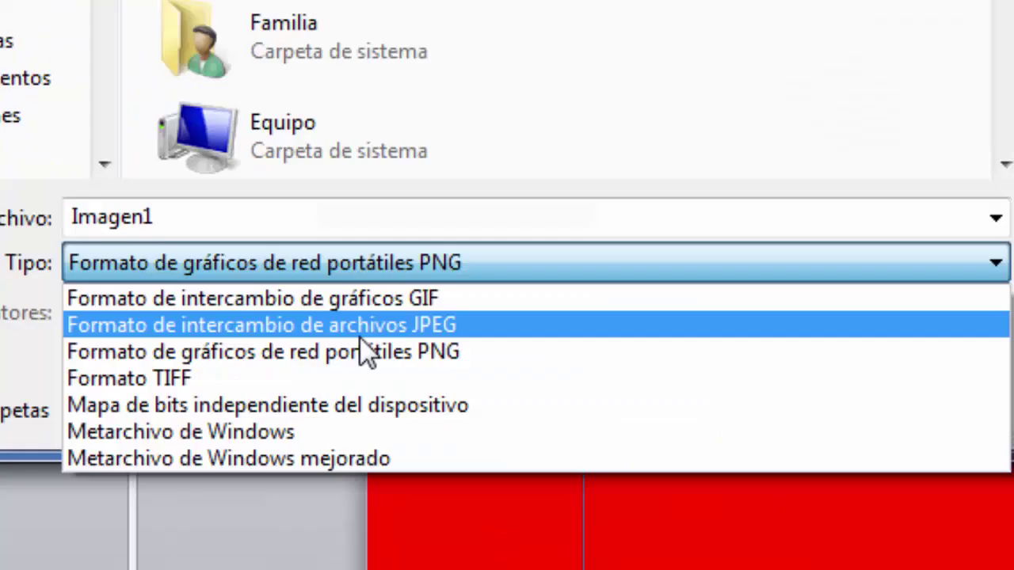
pyautogui.click(357, 350)
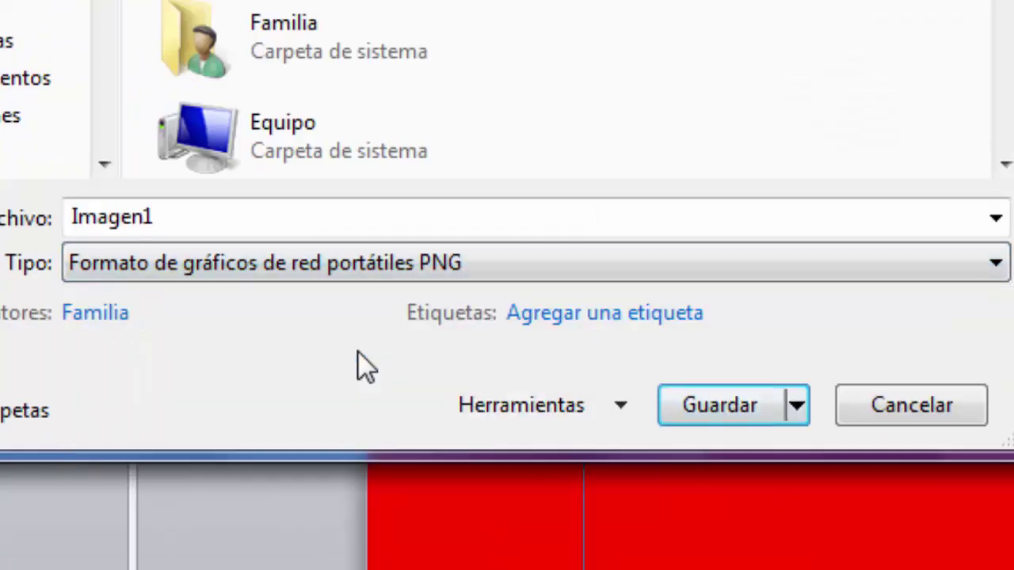
pyautogui.doubleClick(227, 216)
pyautogui.write('f')
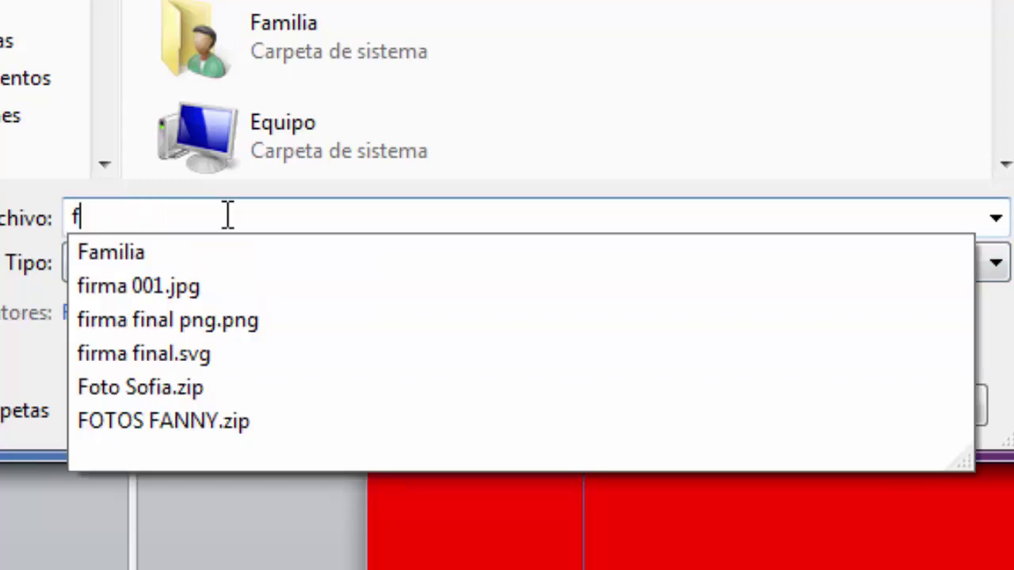
pyautogui.write('irma blanco')
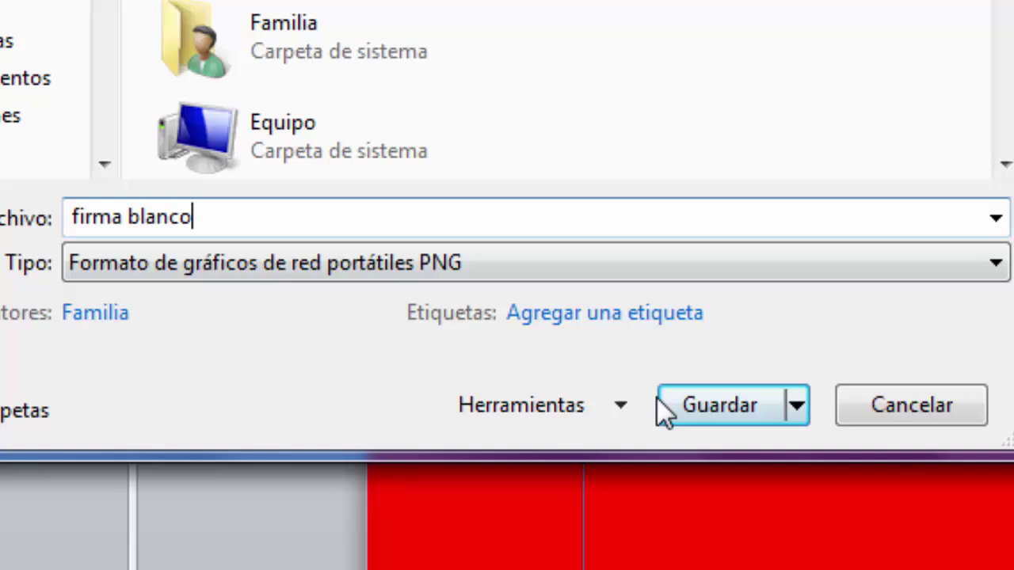
pyautogui.click(673, 406)
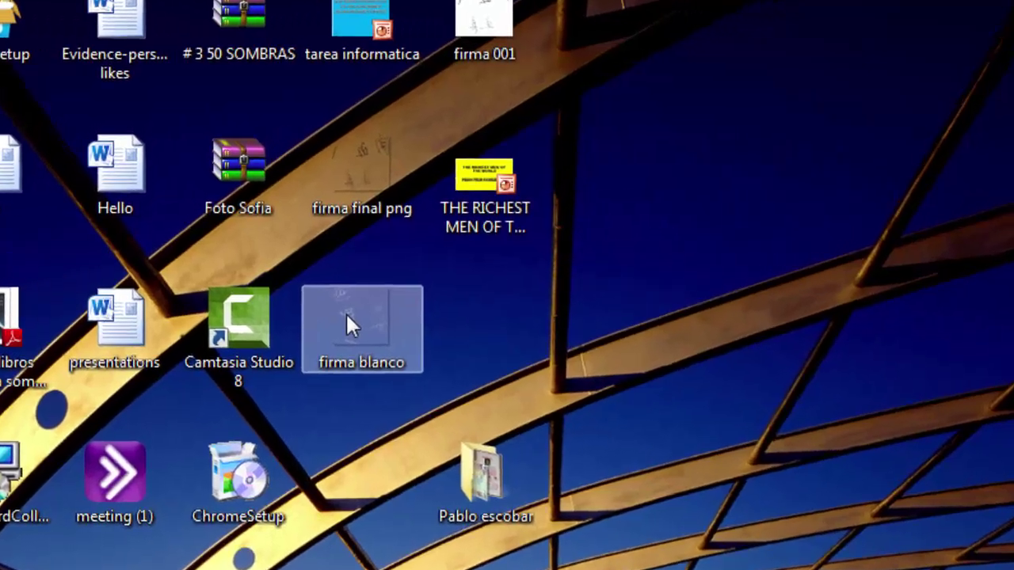
# Open 'firma blanco' in Picture Manager, set brightness and contrast to maximum, and save
pyautogui.rightClick(348, 325)
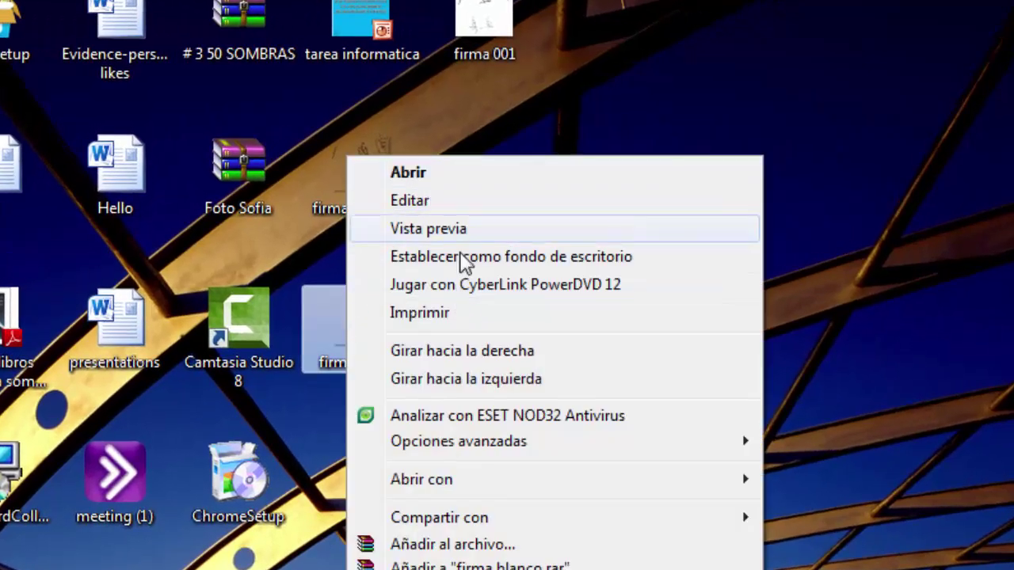
pyautogui.moveTo(555, 480)
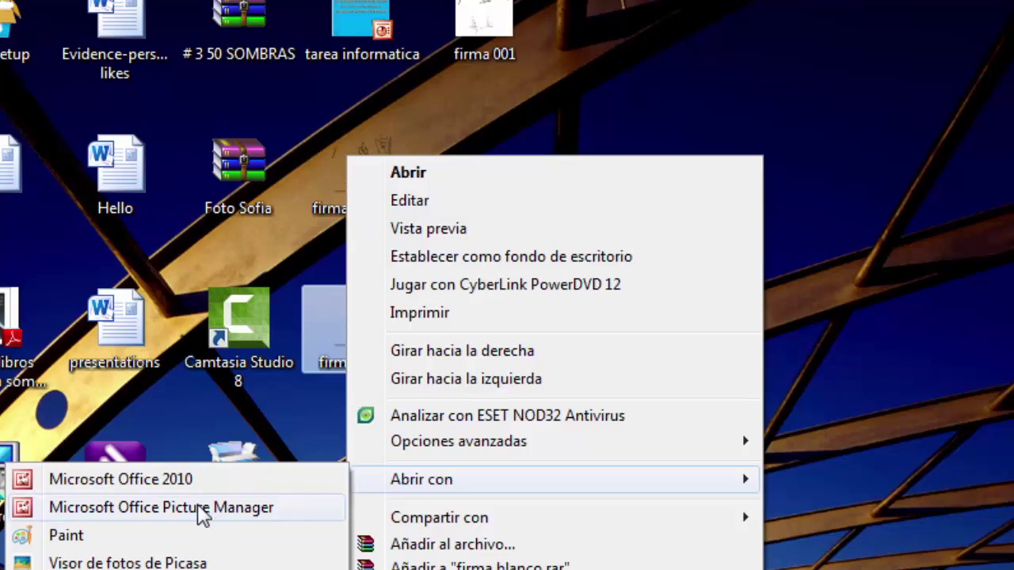
pyautogui.click(182, 521)
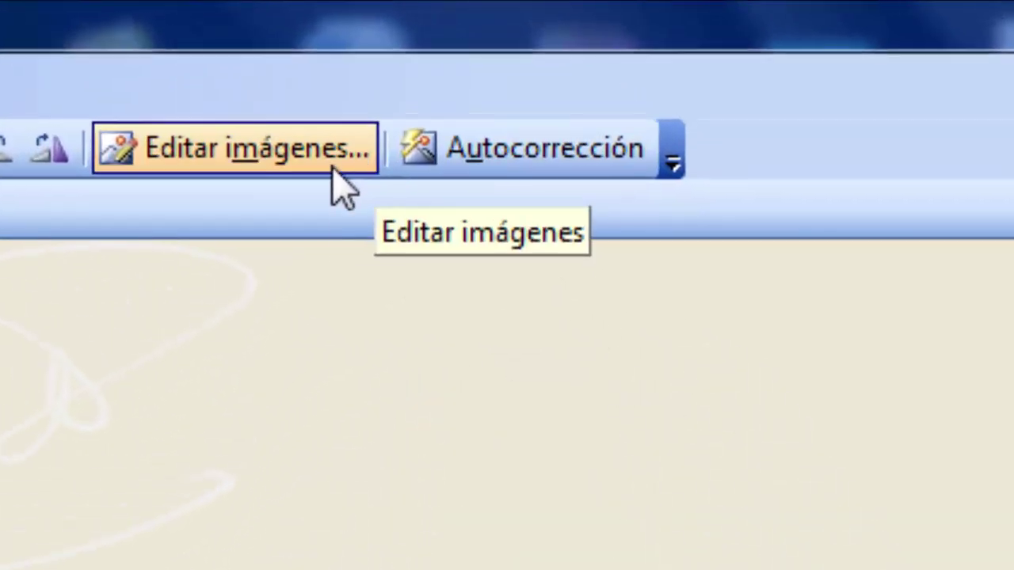
pyautogui.click(437, 70)
pyautogui.click(927, 241)
pyautogui.moveTo(876, 296); pyautogui.dragTo(935, 295)
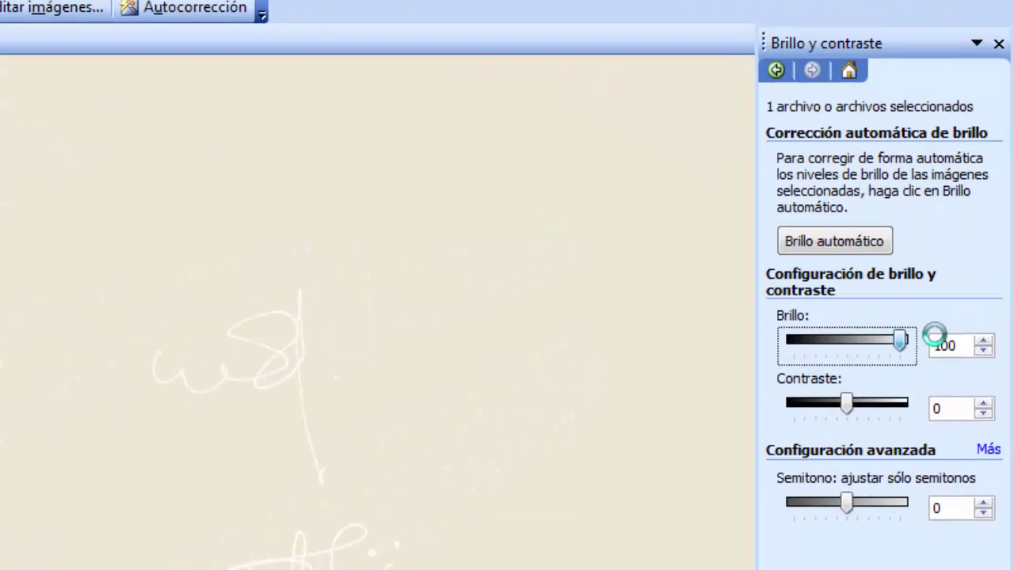
pyautogui.moveTo(849, 407); pyautogui.dragTo(903, 406)
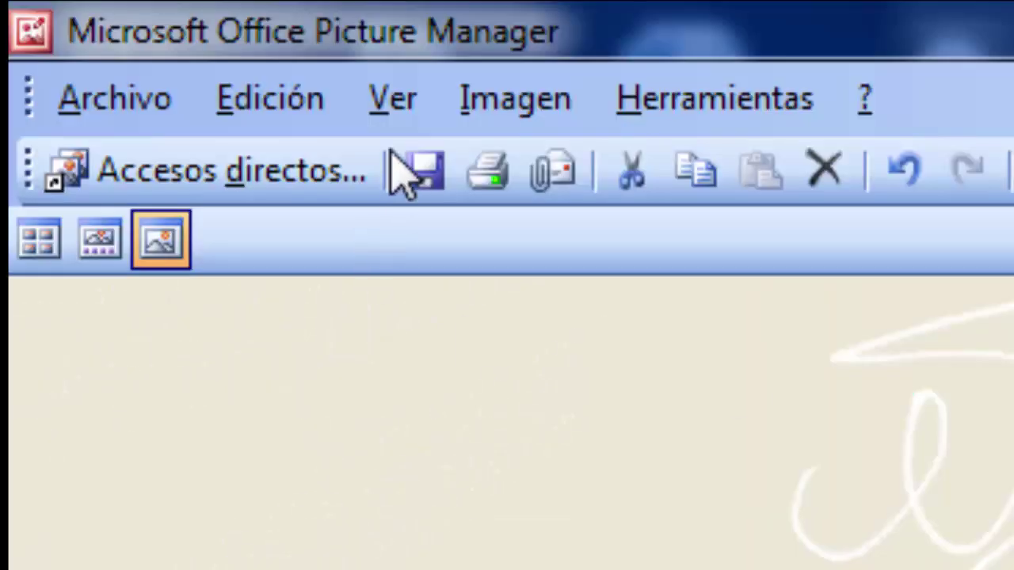
pyautogui.click(418, 170)
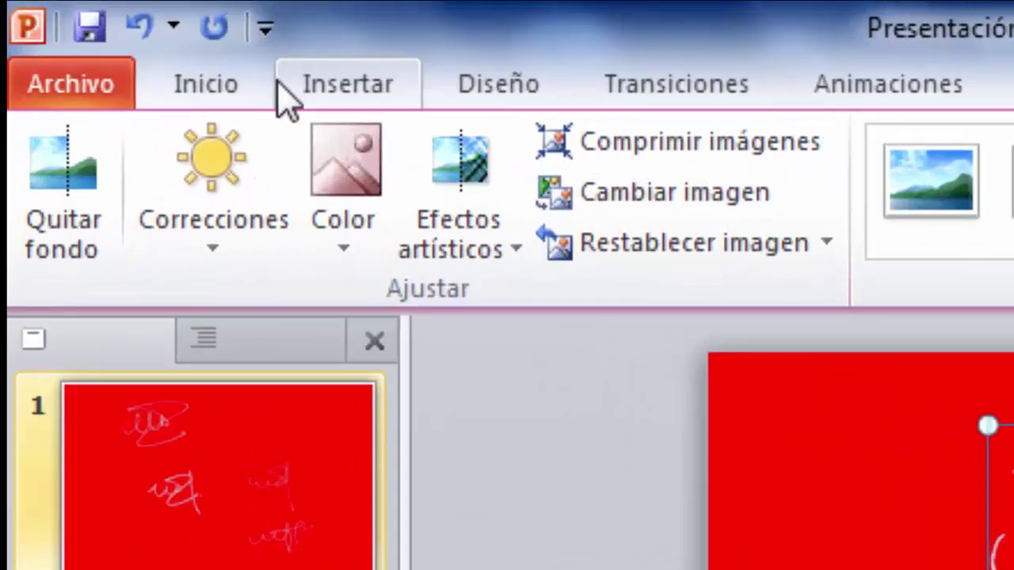
# Add a second slide and delete its title box
pyautogui.click(382, 94)
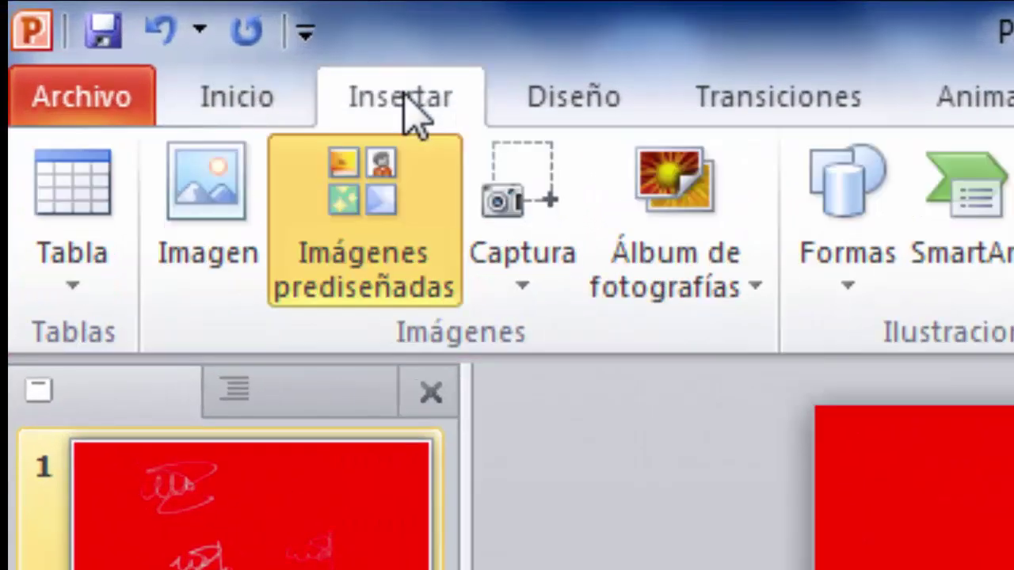
pyautogui.click(275, 115)
pyautogui.click(143, 59)
pyautogui.click(345, 164)
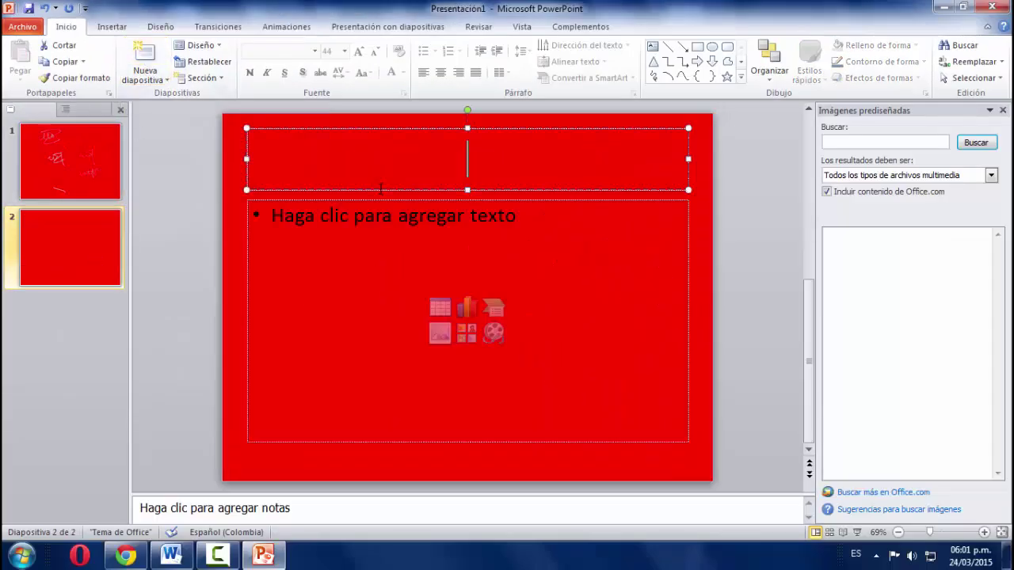
pyautogui.rightClick(387, 195)
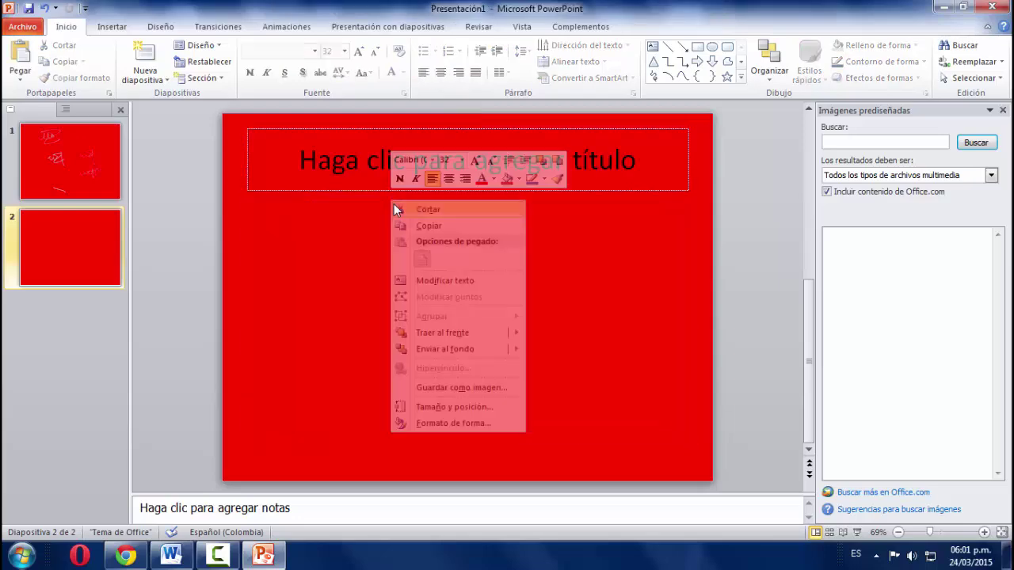
pyautogui.rightClick(386, 191)
pyautogui.click(417, 209)
# Insert 'firma blanco' on slide 2, enlarge it, and preview the slide full screen
pyautogui.click(112, 26)
pyautogui.click(59, 67)
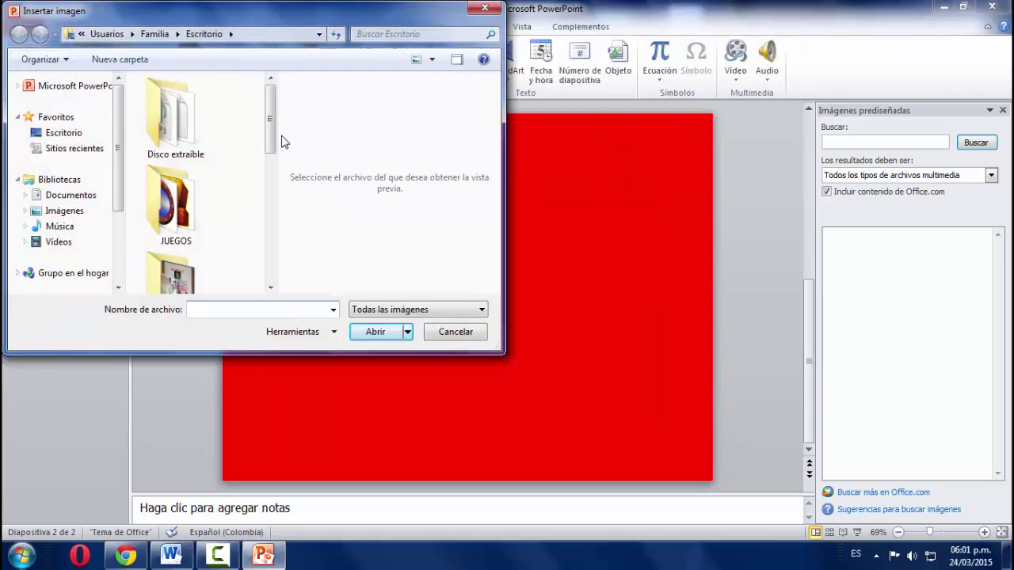
pyautogui.moveTo(271, 111); pyautogui.dragTo(293, 281)
pyautogui.click(208, 161)
pyautogui.click(376, 332)
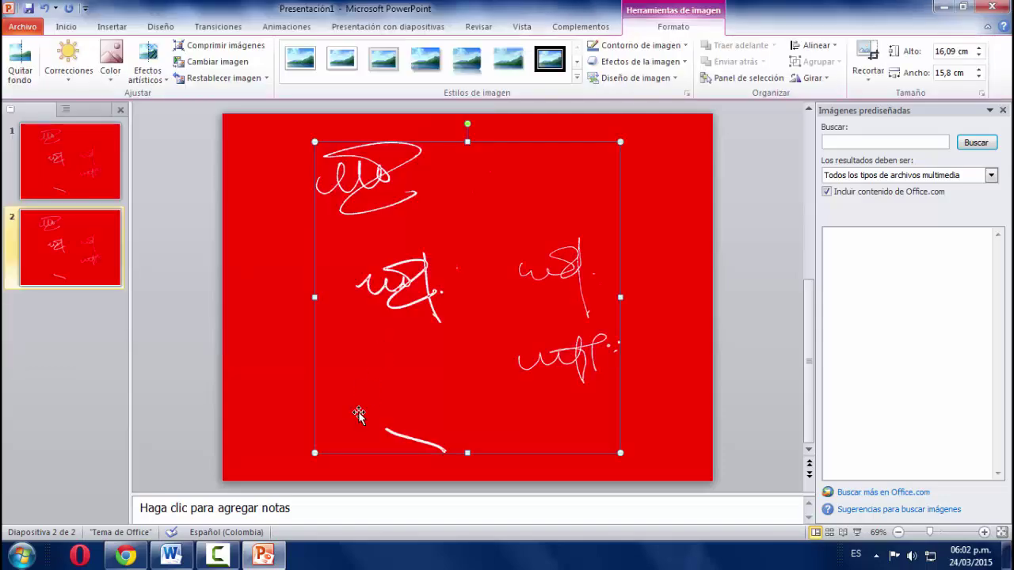
pyautogui.moveTo(302, 142); pyautogui.dragTo(287, 113)
pyautogui.click(859, 532)
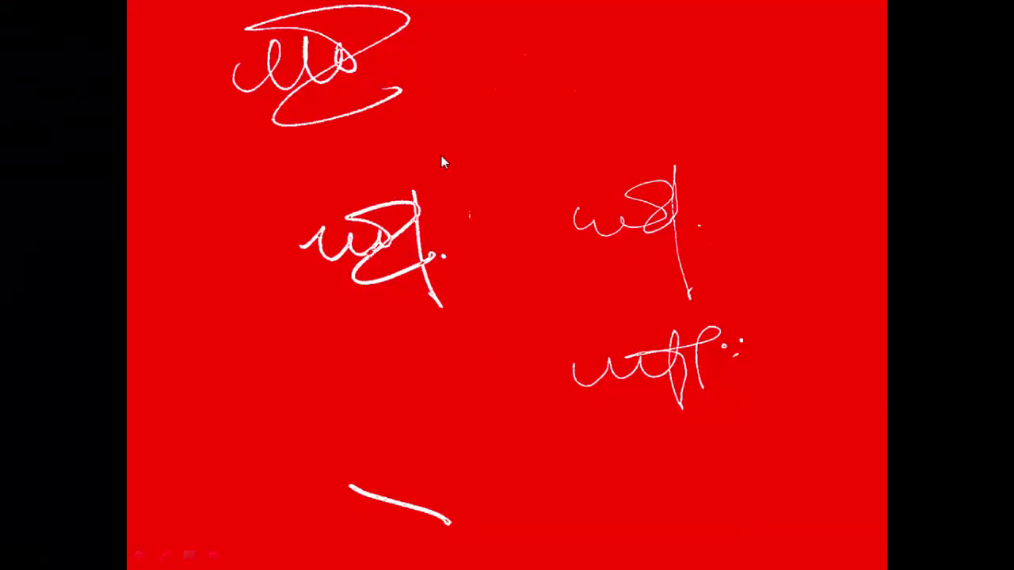
pyautogui.press('Escape')
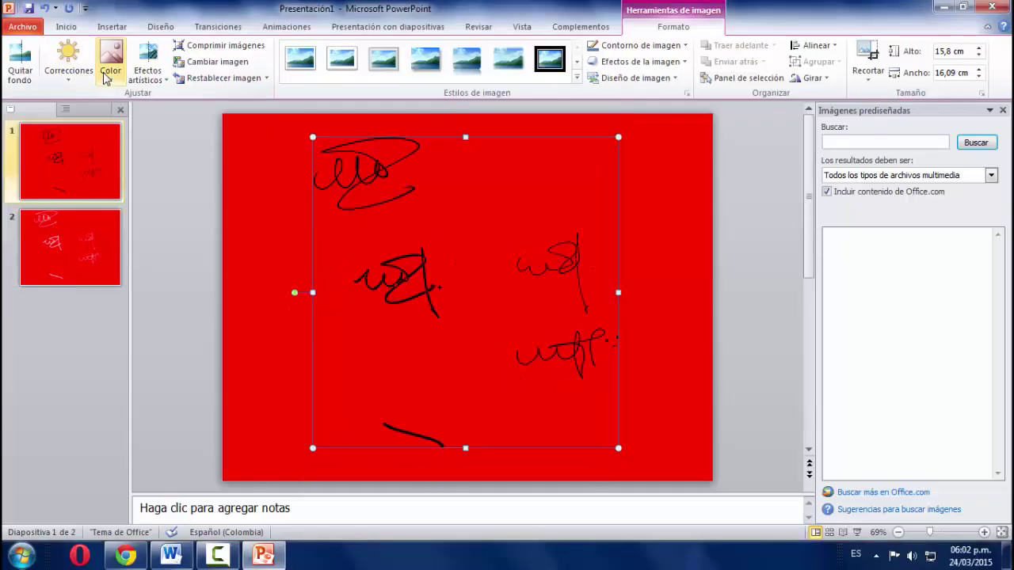
# Recolour the signature grey-blue and start saving it as an image file
pyautogui.click(107, 71)
pyautogui.click(384, 350)
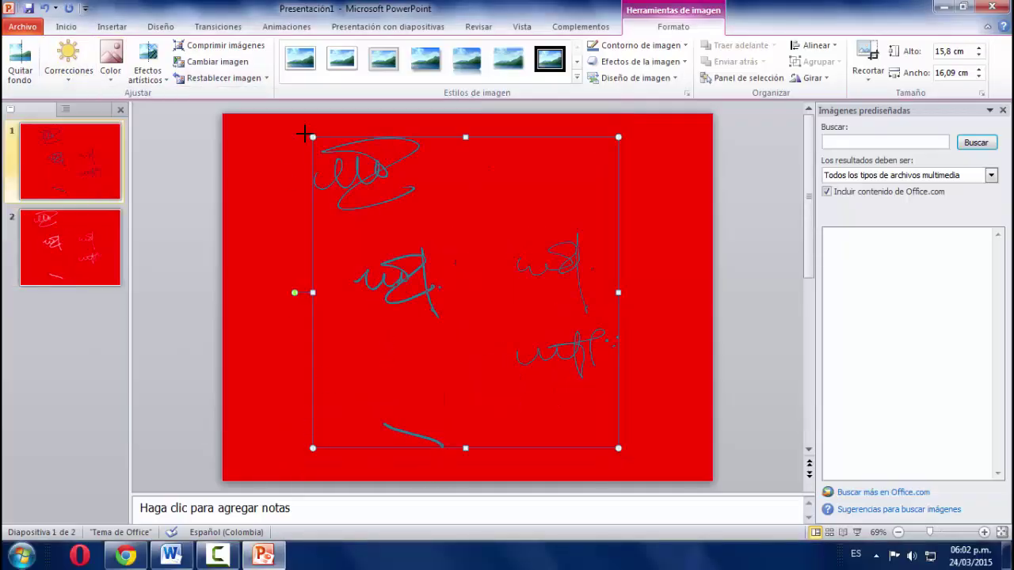
pyautogui.moveTo(304, 136); pyautogui.dragTo(296, 128)
pyautogui.rightClick(440, 263)
pyautogui.click(509, 443)
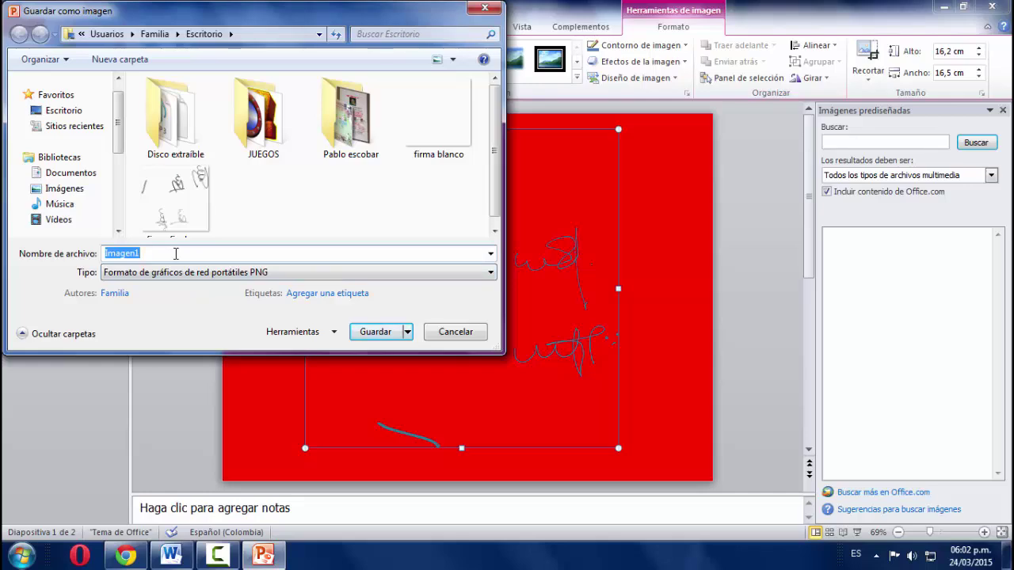
# Save the image as 'firma azul', then raise its brightness to 5 in Picture Manager and save
pyautogui.write('firma azul')
pyautogui.click(376, 332)
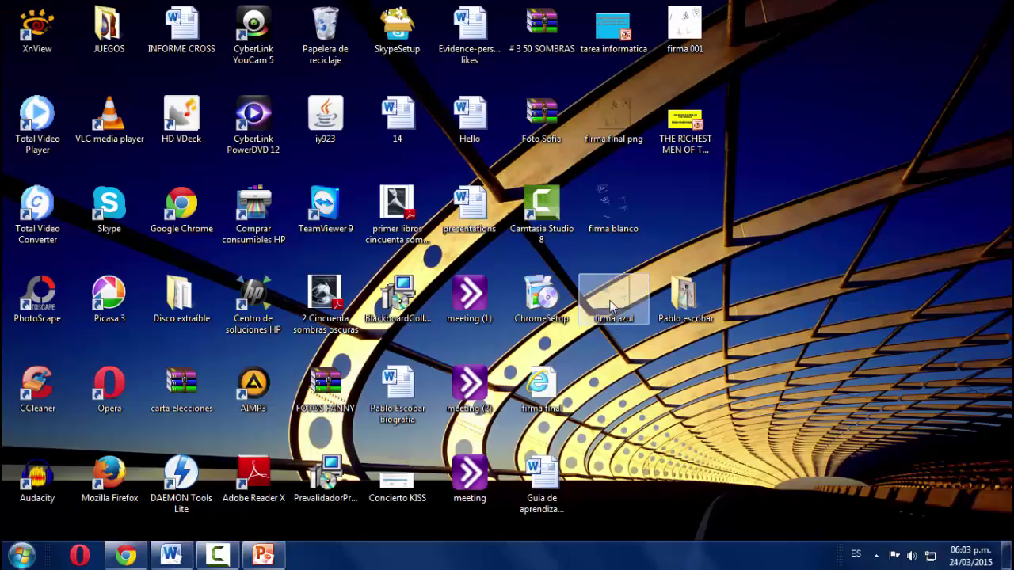
pyautogui.rightClick(612, 287)
pyautogui.moveTo(673, 297)
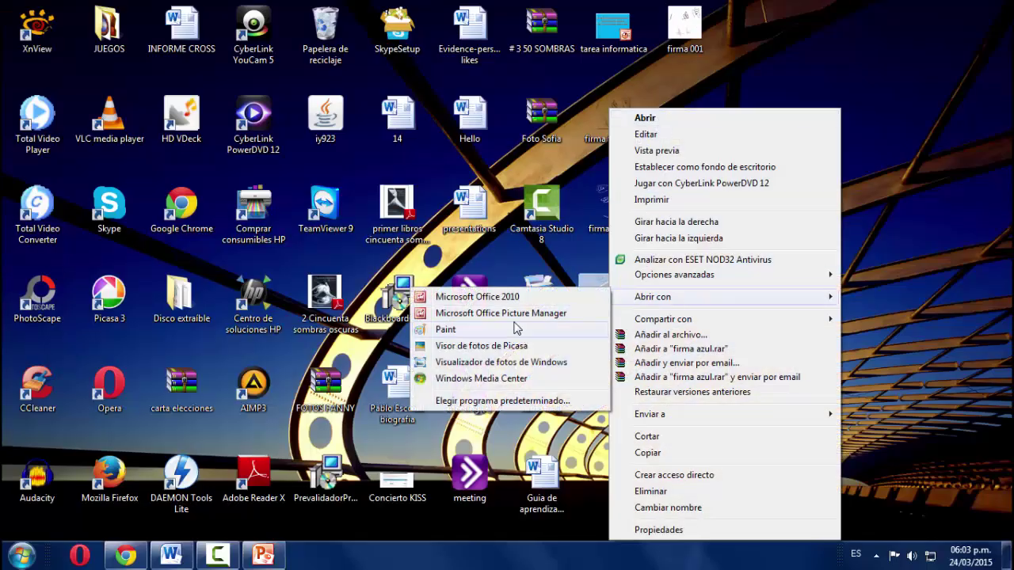
pyautogui.click(499, 312)
pyautogui.click(444, 45)
pyautogui.click(887, 230)
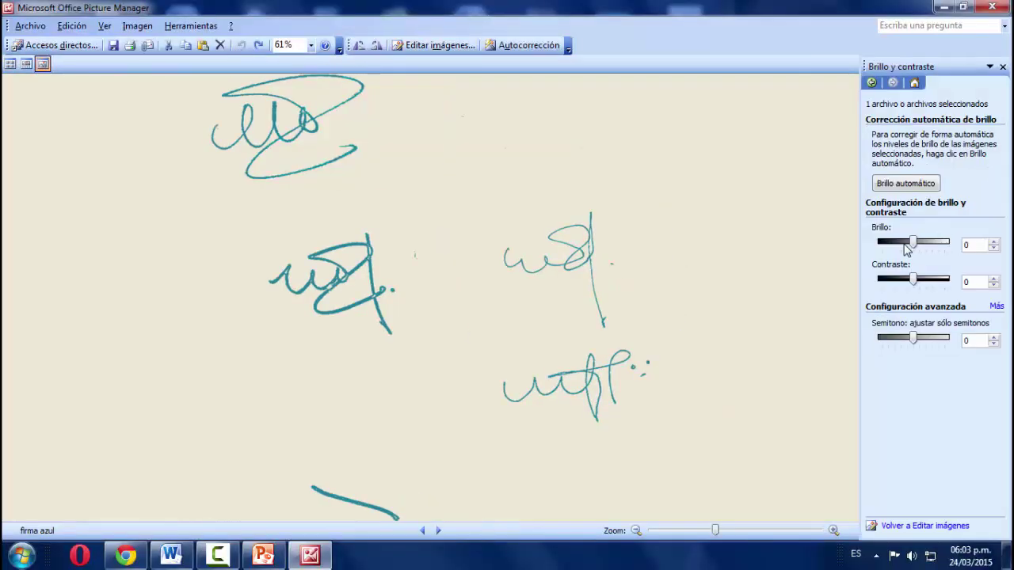
pyautogui.moveTo(913, 241); pyautogui.dragTo(916, 241)
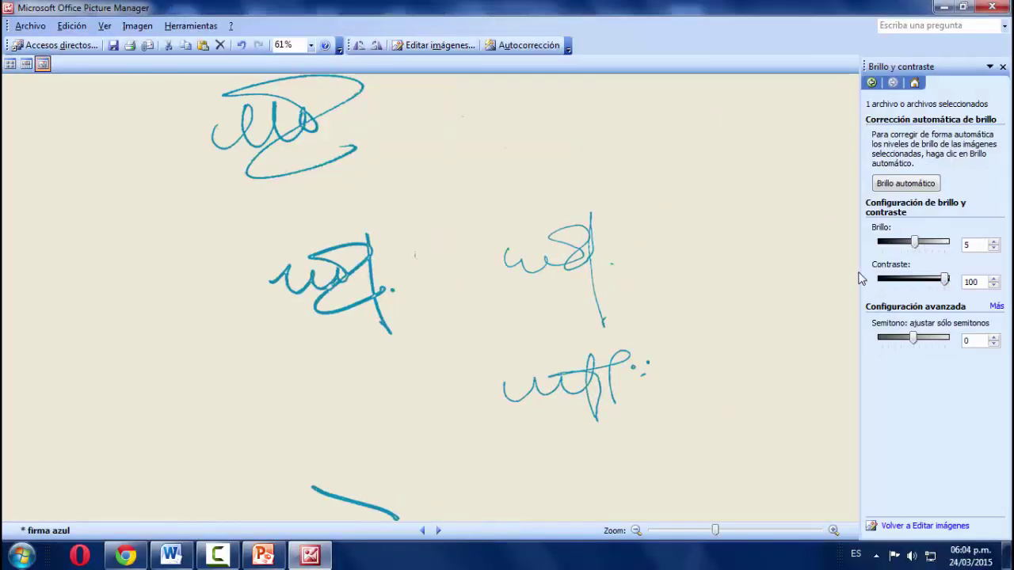
pyautogui.hotkey('ctrl', 's')
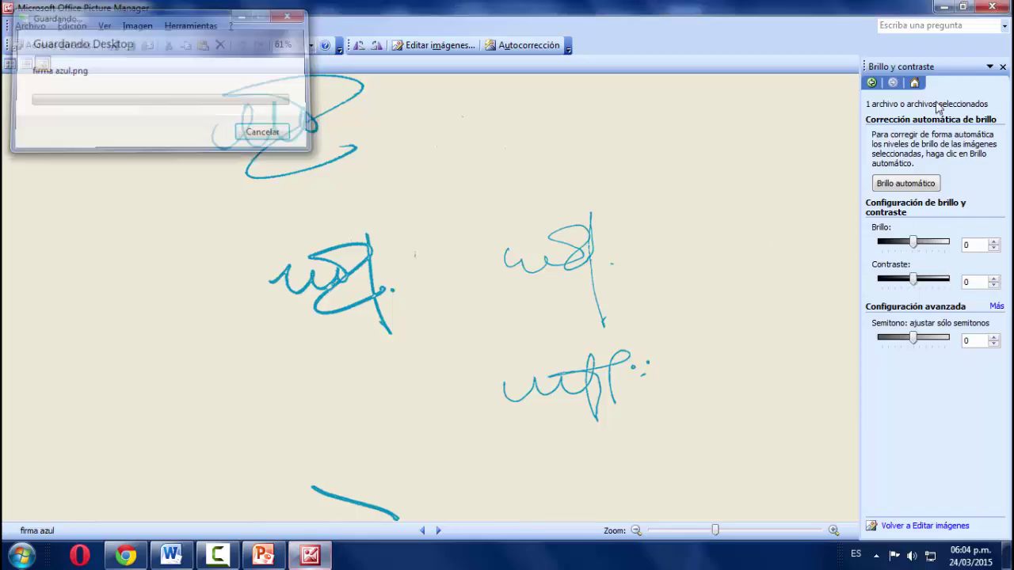
# Close Picture Manager and launch PhotoScape
pyautogui.click(990, 7)
pyautogui.click(21, 554)
pyautogui.click(90, 363)
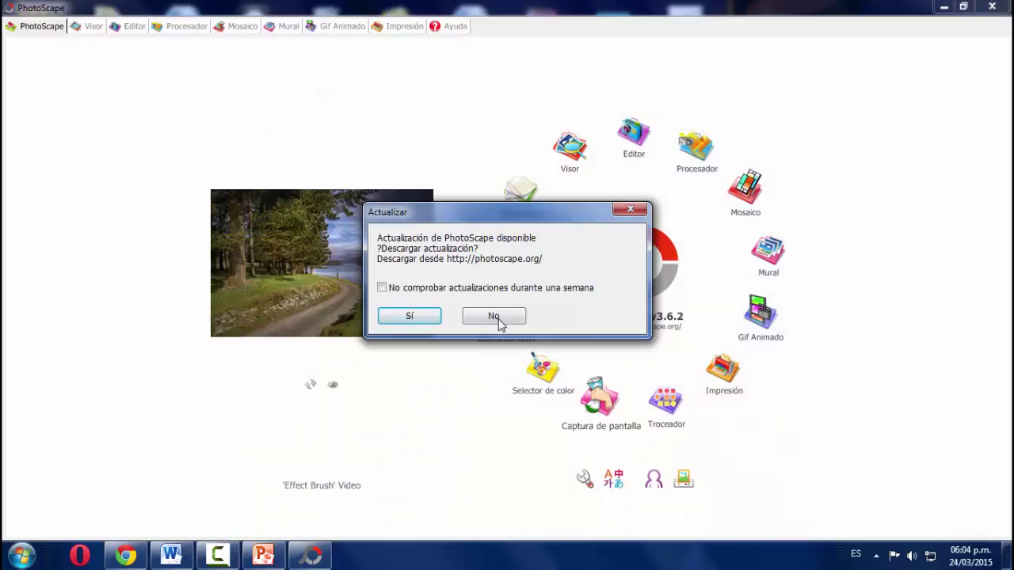
# Load photo SAM_1451 from the diego folder into PhotoScape's editor
pyautogui.click(498, 319)
pyautogui.click(631, 141)
pyautogui.click(46, 529)
pyautogui.click(81, 389)
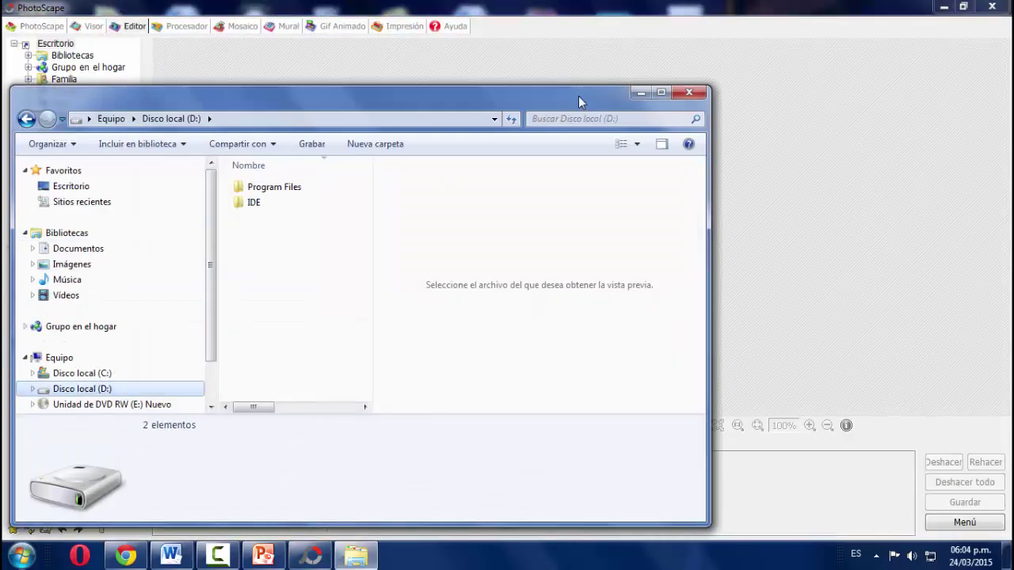
pyautogui.moveTo(272, 372); pyautogui.dragTo(785, 242)
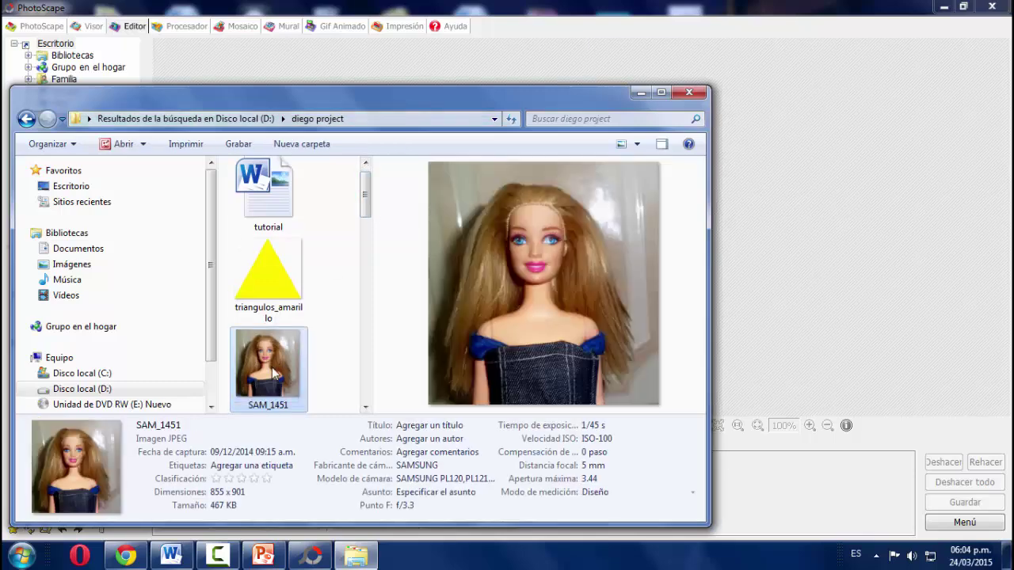
pyautogui.click(638, 93)
# Overlay 'firma azul' on the doll's chest, then undo it
pyautogui.click(222, 444)
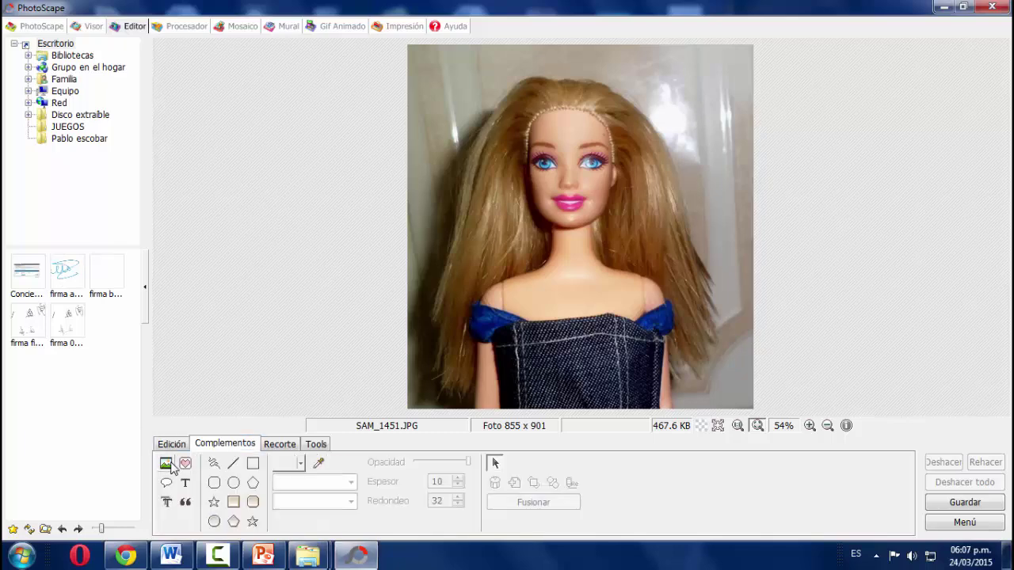
pyautogui.click(166, 464)
pyautogui.scroll(-5, 491, 316)
pyautogui.click(460, 297)
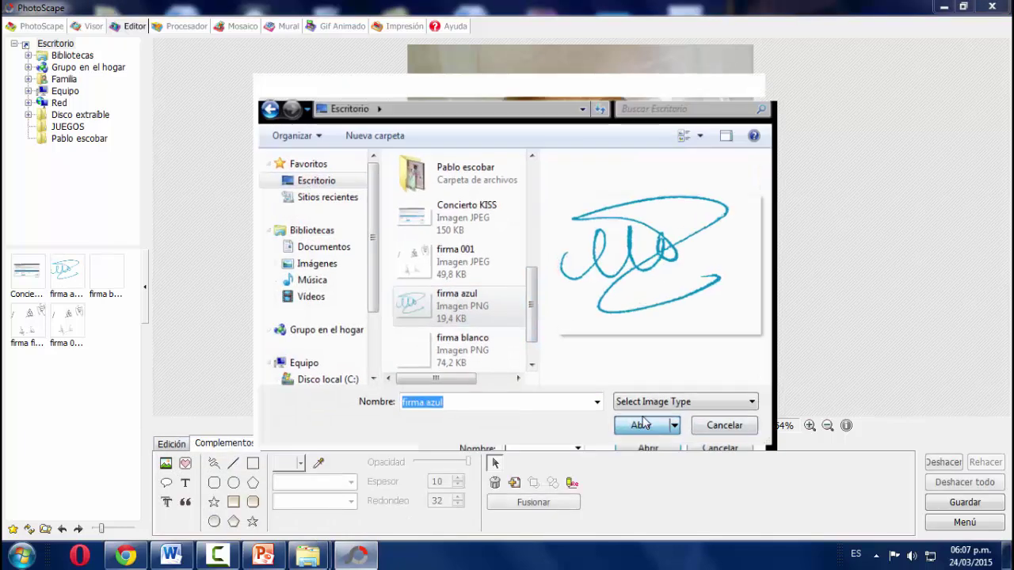
pyautogui.click(636, 413)
pyautogui.click(367, 388)
pyautogui.moveTo(701, 199)
pyautogui.mouseDown()
pyautogui.moveTo(674, 296)
pyautogui.moveTo(635, 275)
pyautogui.moveTo(667, 294)
pyautogui.mouseUp()
pyautogui.click(806, 277)
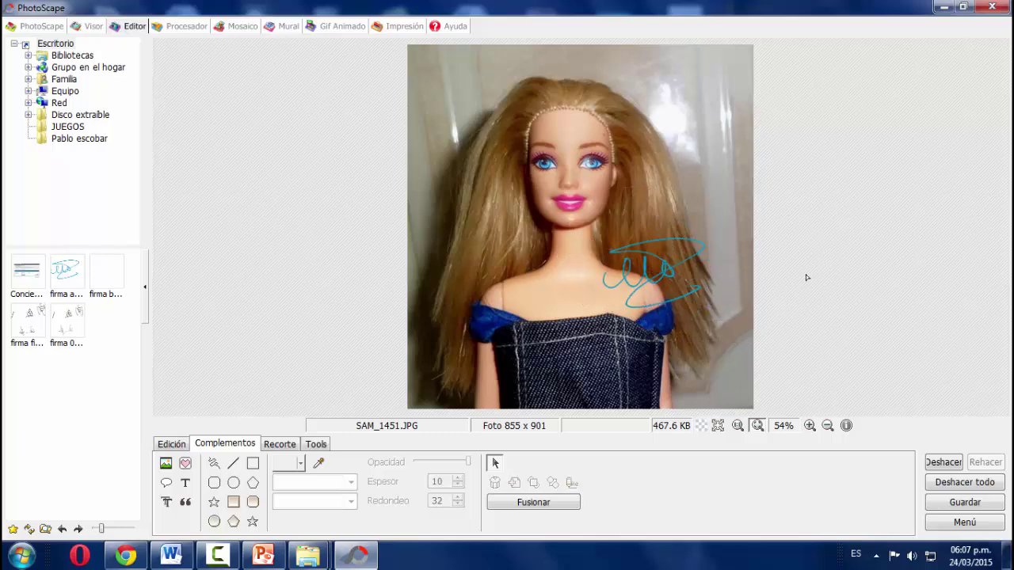
pyautogui.hotkey('ctrl', 'z')
# Overlay 'firma blanco' on the photo, positioning and shrinking it
pyautogui.click(165, 463)
pyautogui.moveTo(531, 207); pyautogui.dragTo(534, 322)
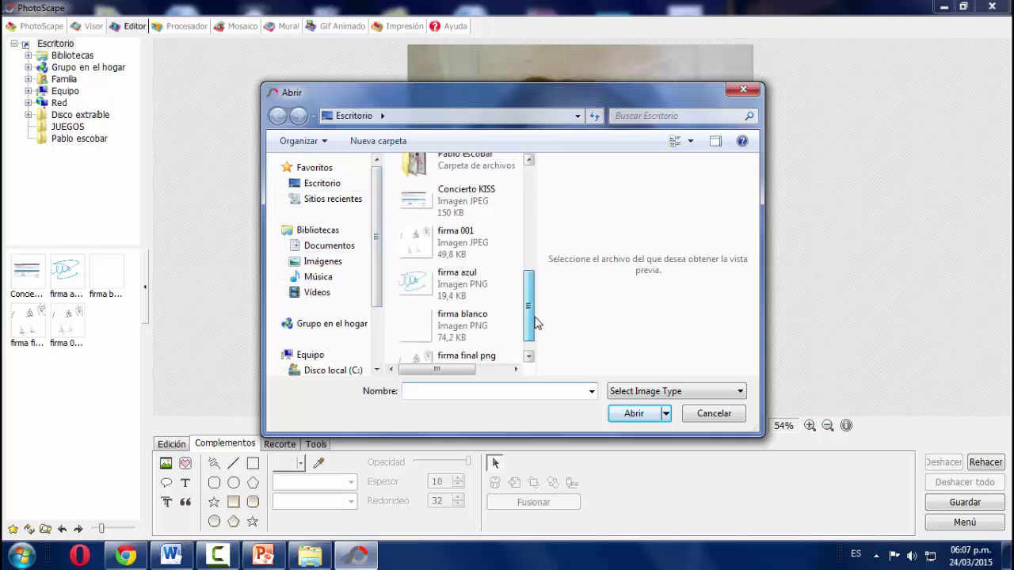
pyautogui.click(462, 321)
pyautogui.click(634, 413)
pyautogui.click(369, 389)
pyautogui.moveTo(501, 243); pyautogui.dragTo(523, 227)
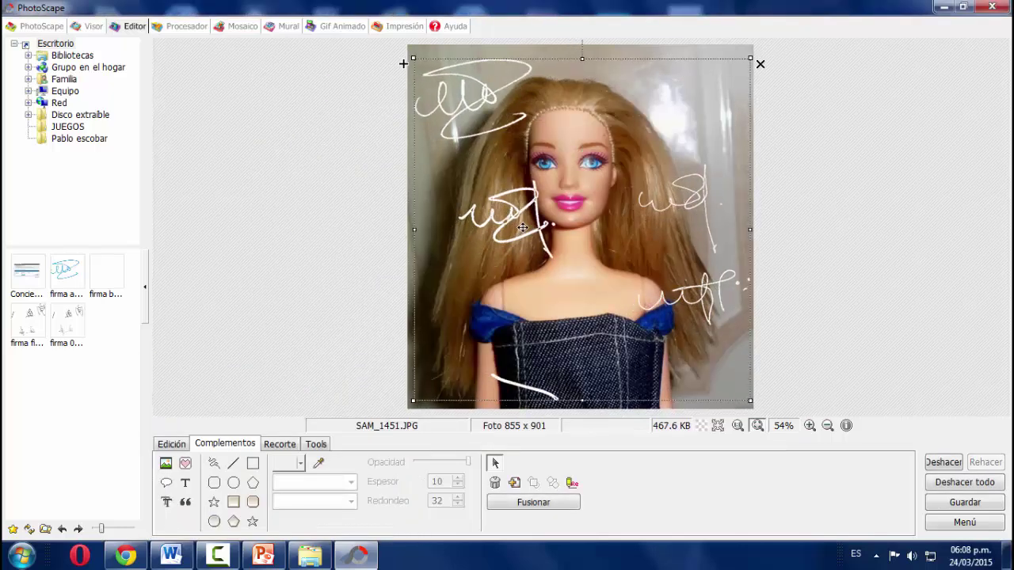
pyautogui.moveTo(643, 255); pyautogui.dragTo(644, 269)
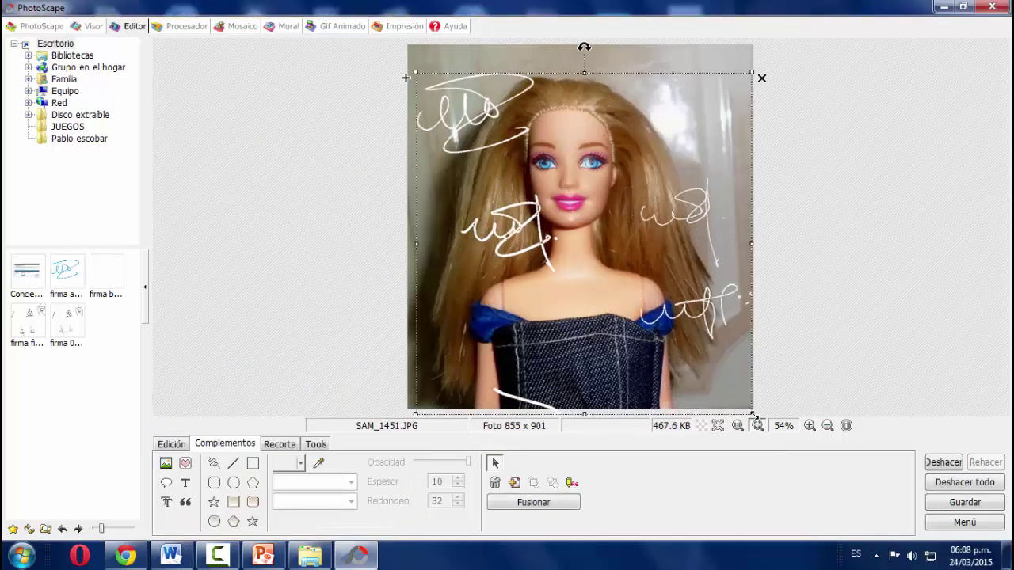
pyautogui.moveTo(753, 415); pyautogui.dragTo(701, 362)
pyautogui.click(839, 247)
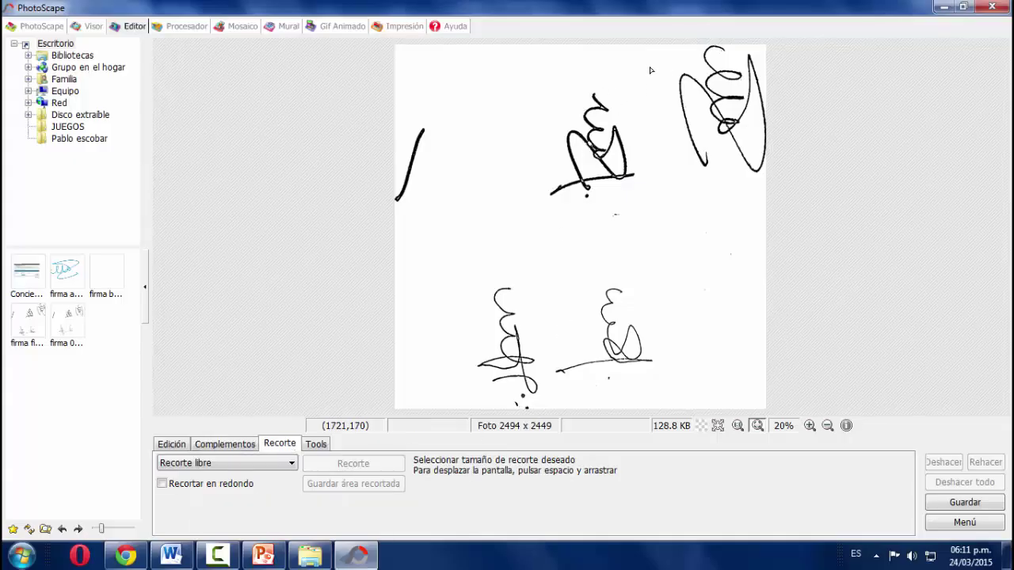
# Crop the scan to the top-right signature, rotate it, and save the image
pyautogui.moveTo(650, 70)
pyautogui.mouseDown()
pyautogui.moveTo(766, 181)
pyautogui.moveTo(644, 46)
pyautogui.mouseUp()
pyautogui.doubleClick(705, 111)
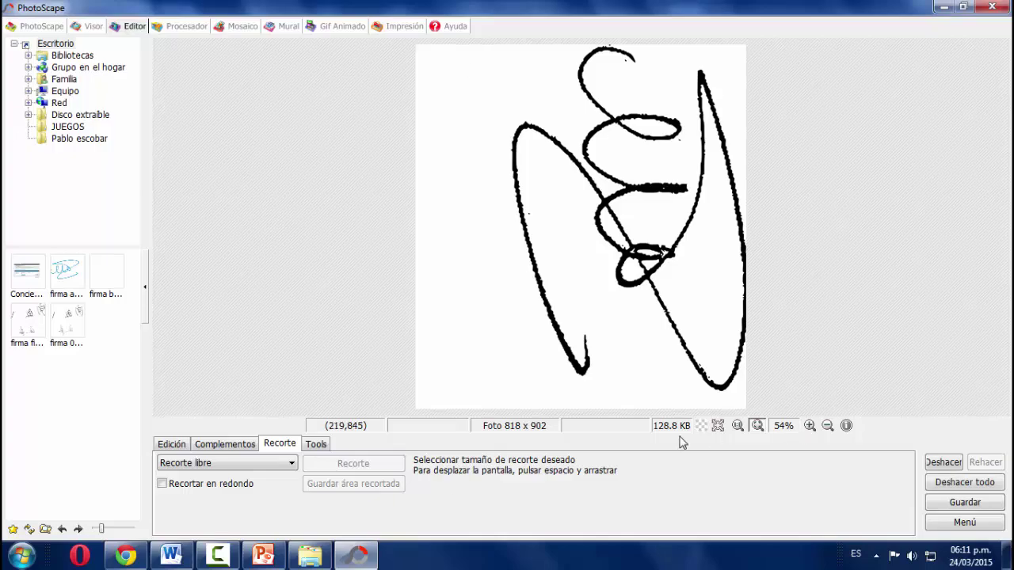
pyautogui.click(171, 445)
pyautogui.click(358, 468)
pyautogui.click(965, 502)
pyautogui.click(317, 147)
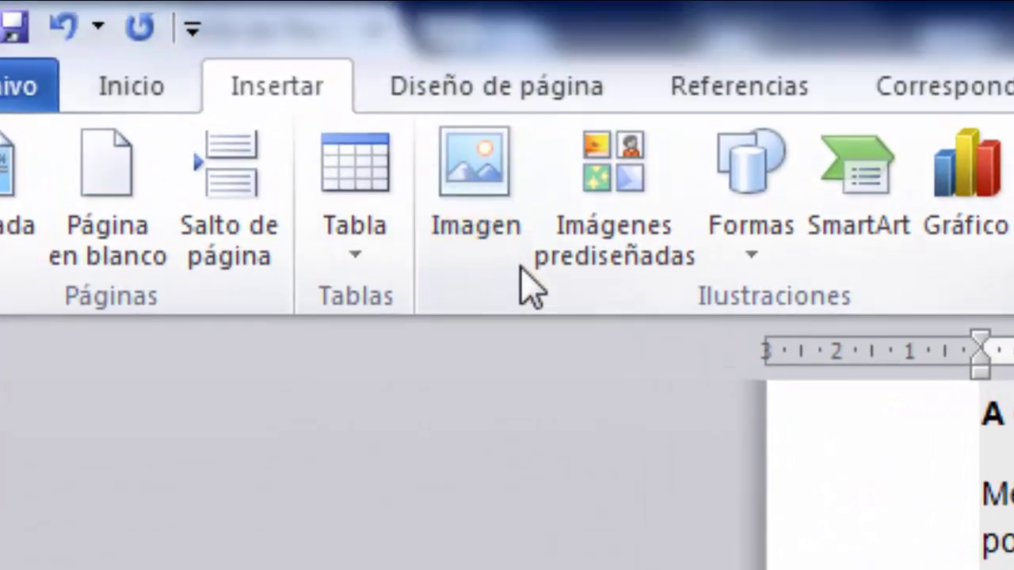
# Insert the 'firma final' PNG from the Desktop into the letter
pyautogui.click(476, 190)
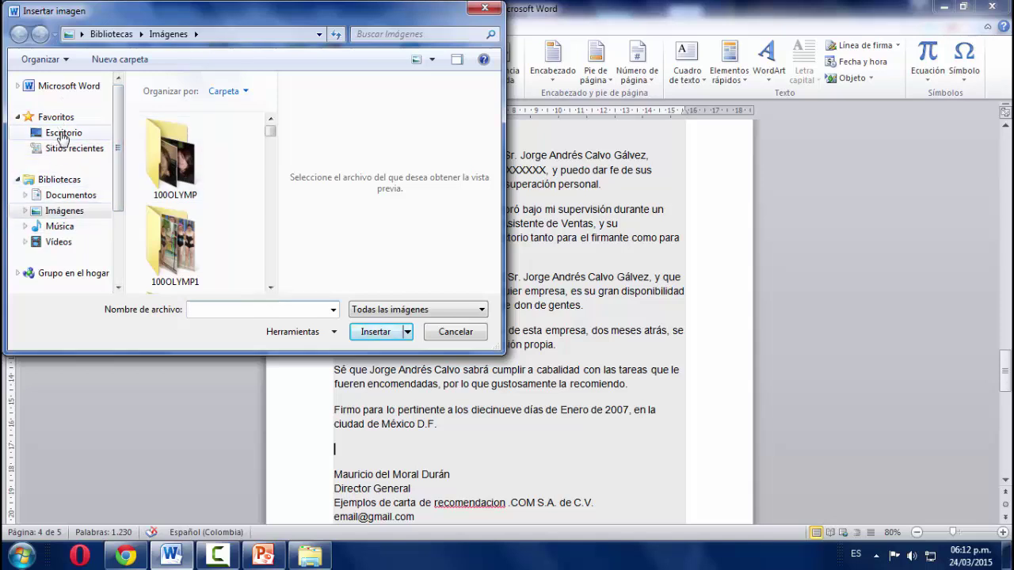
pyautogui.click(65, 132)
pyautogui.scroll(-5, 279, 255)
pyautogui.scroll(-5, 279, 258)
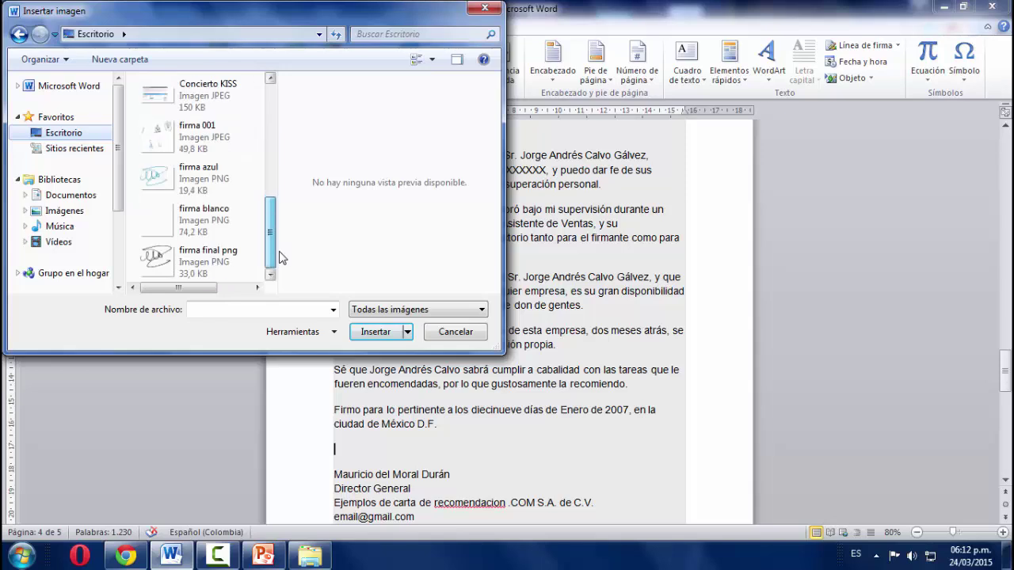
pyautogui.click(212, 150)
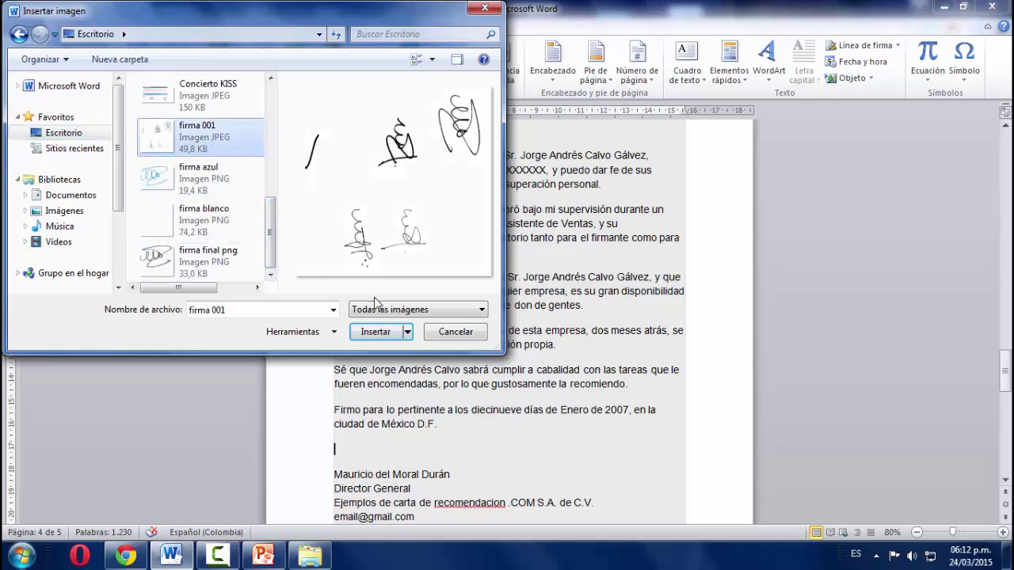
pyautogui.click(226, 265)
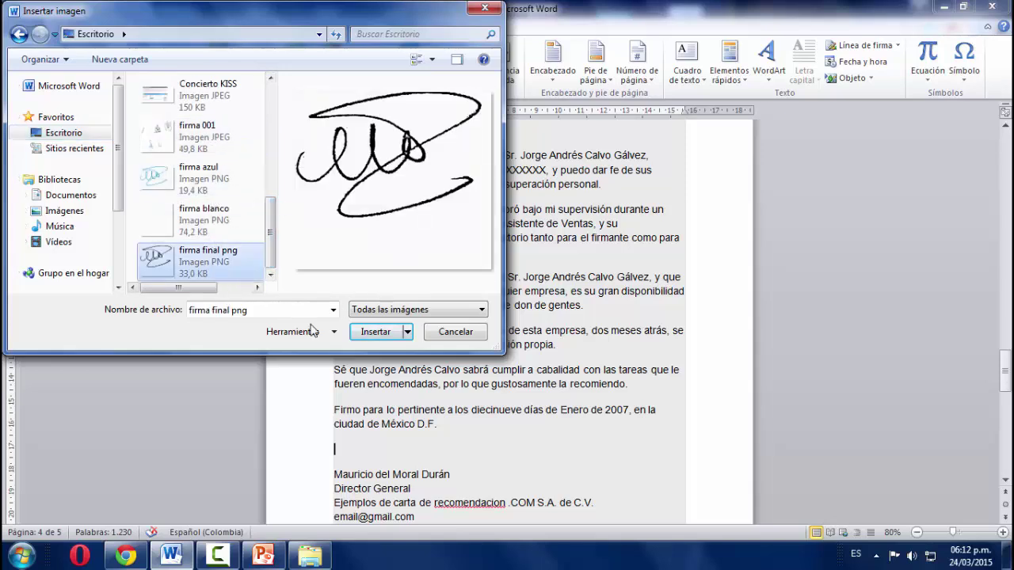
pyautogui.click(377, 333)
# Shrink the signature to about 3.2 × 3.53 cm and place it just above the signer's name
pyautogui.scroll(-3, 378, 336)
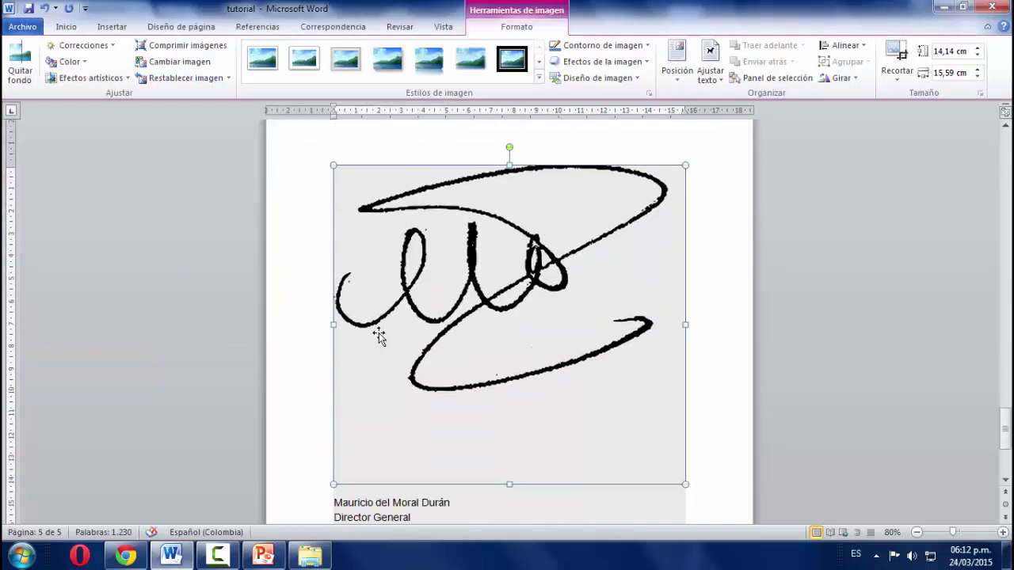
pyautogui.moveTo(686, 455); pyautogui.dragTo(469, 332)
pyautogui.moveTo(469, 375); pyautogui.dragTo(413, 324)
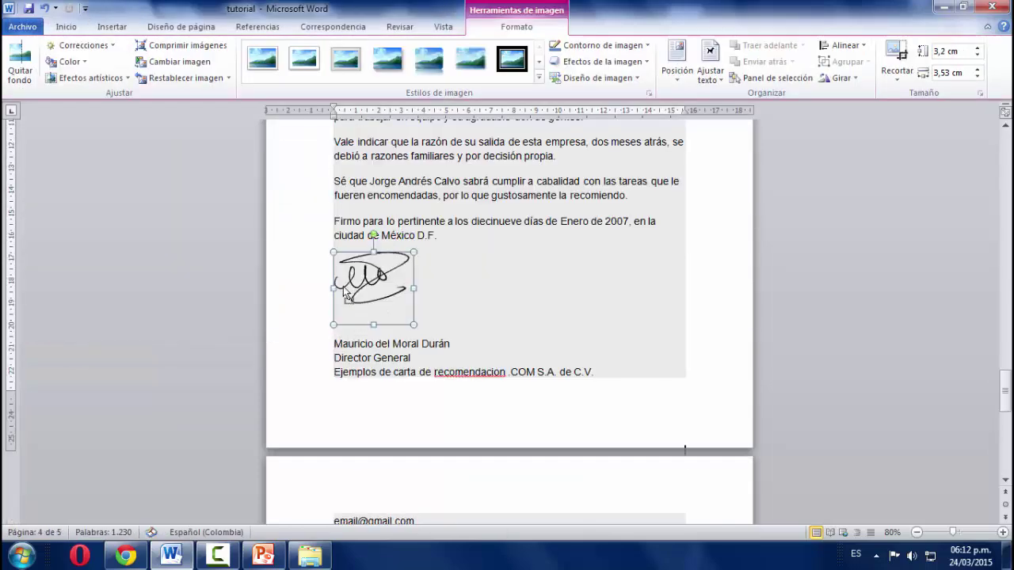
pyautogui.moveTo(372, 289); pyautogui.dragTo(434, 268)
pyautogui.moveTo(417, 319); pyautogui.dragTo(464, 362)
pyautogui.click(563, 435)
pyautogui.scroll(3, 563, 436)
pyautogui.scroll(2, 563, 435)
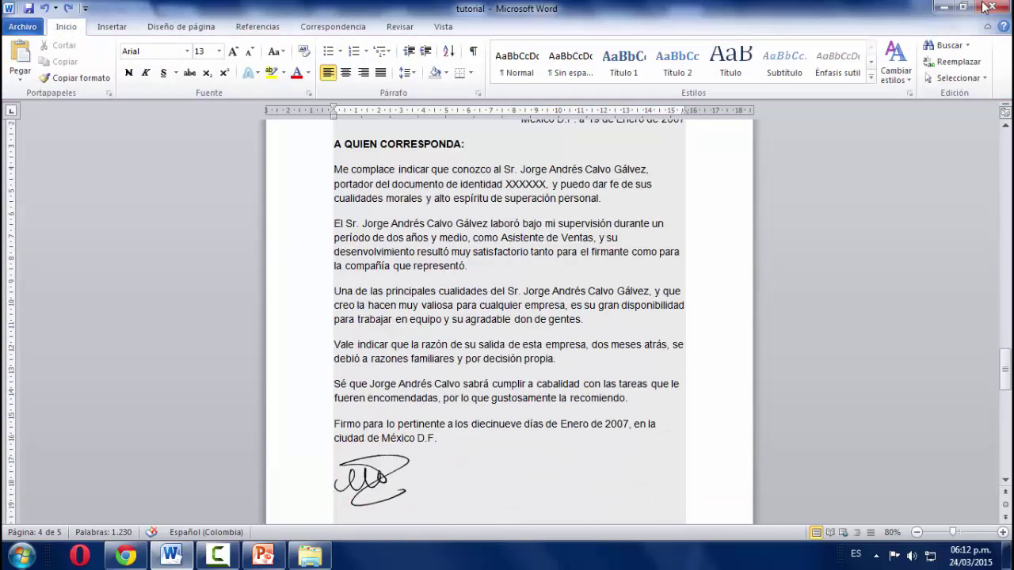
pyautogui.scroll(-3, 798, 317)
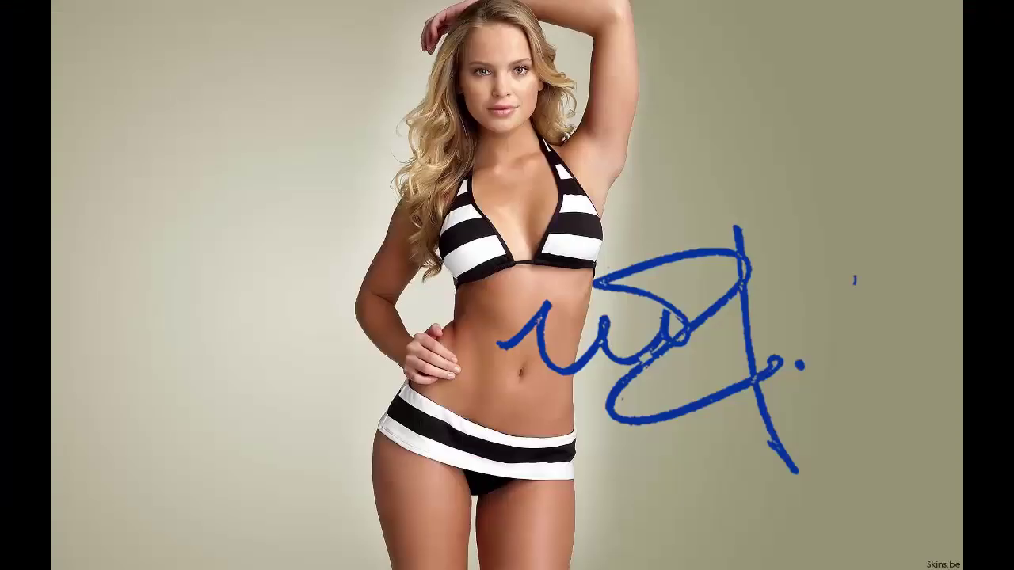